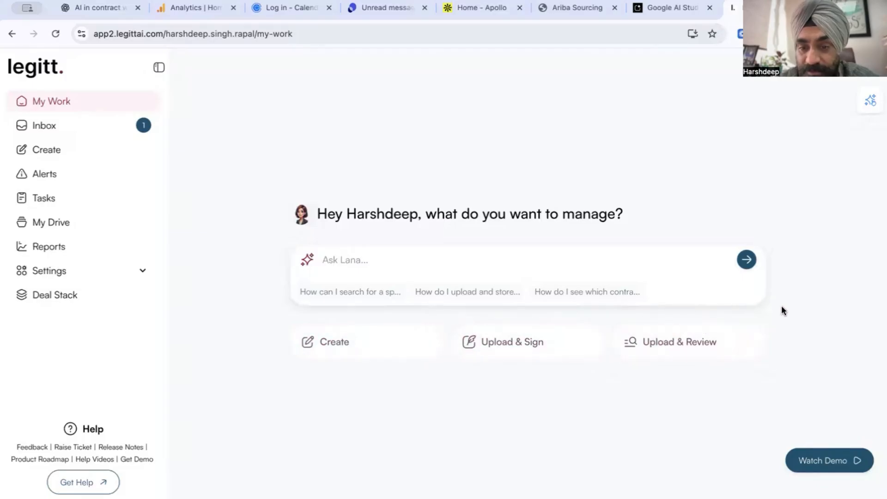
{"action": "left_click", "coordinate": [359, 261]}
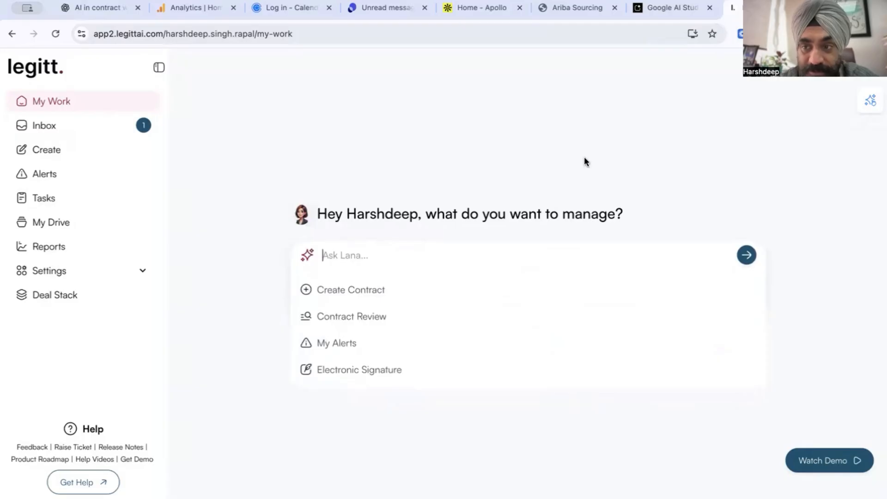
{"action": "left_click", "coordinate": [869, 104]}
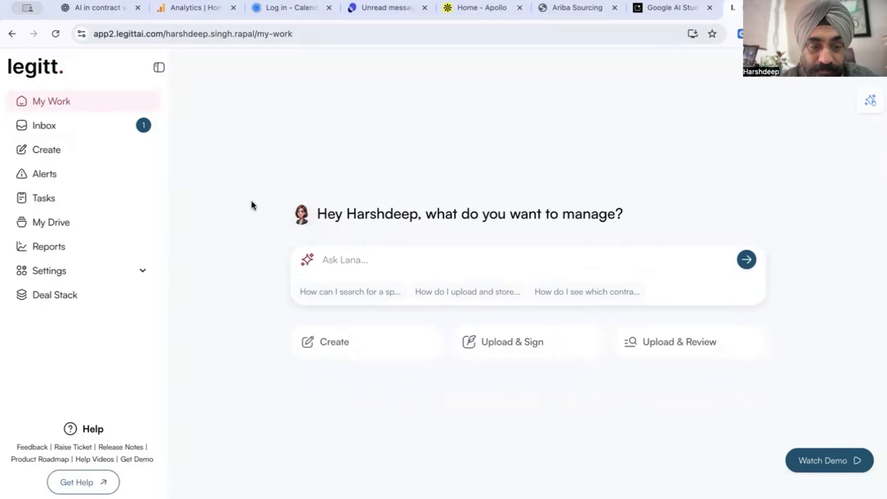
- Create a new contract document from the General NDA organization template
{"action": "left_click", "coordinate": [341, 341]}
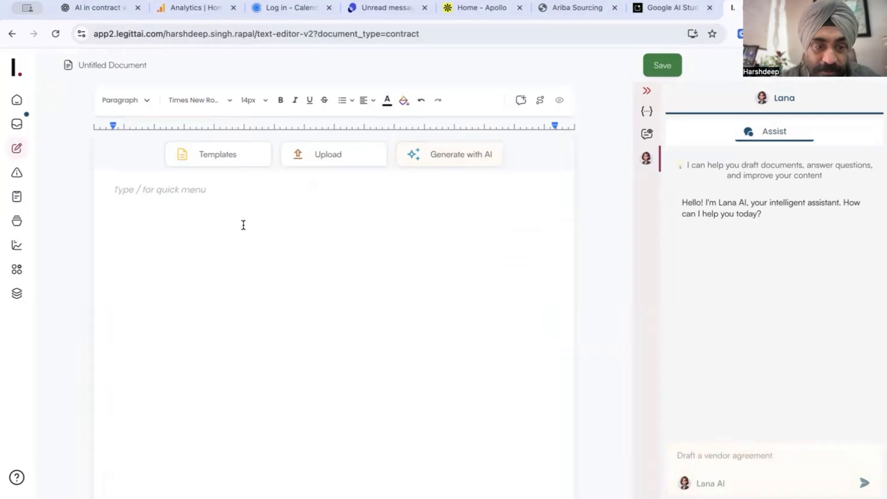
{"action": "left_click", "coordinate": [213, 155]}
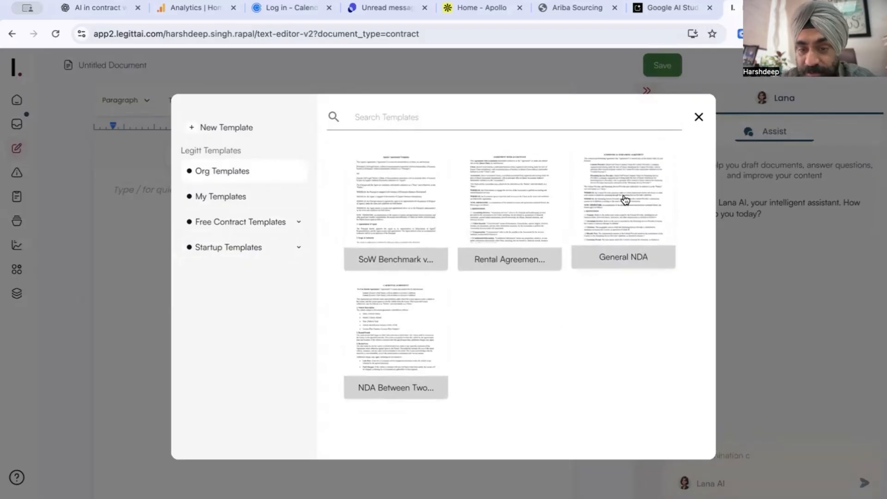
{"action": "left_click", "coordinate": [625, 200]}
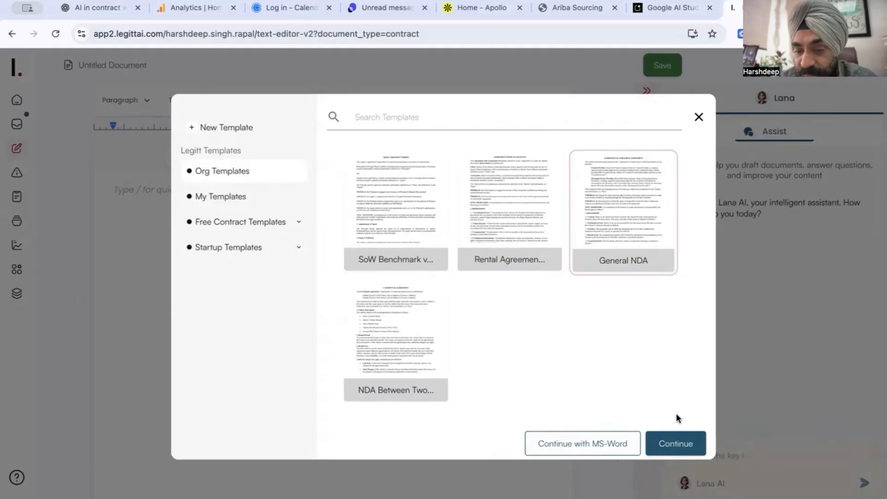
{"action": "left_click", "coordinate": [675, 442]}
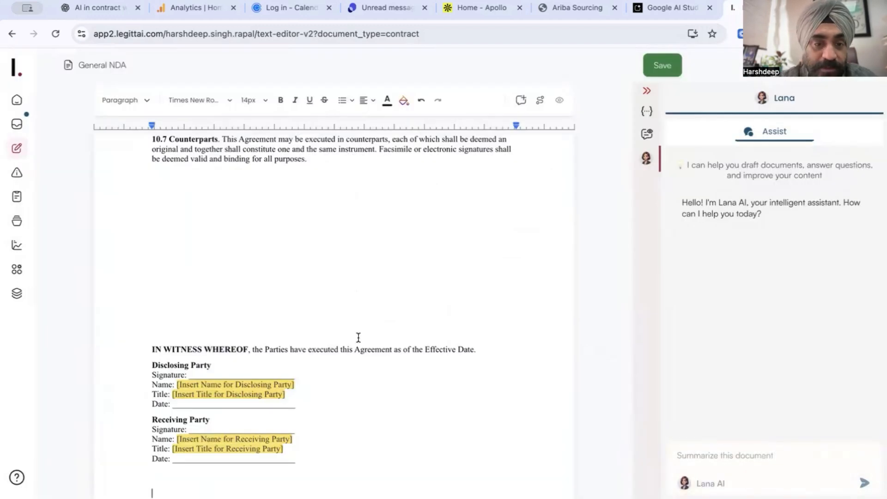
- Set the agreement's Insert Date variable in the opening line to 04/12/2025
{"action": "scroll", "coordinate": [358, 337], "scroll_direction": "up", "scroll_amount": 3}
{"action": "scroll", "coordinate": [359, 338], "scroll_direction": "up", "scroll_amount": 20}
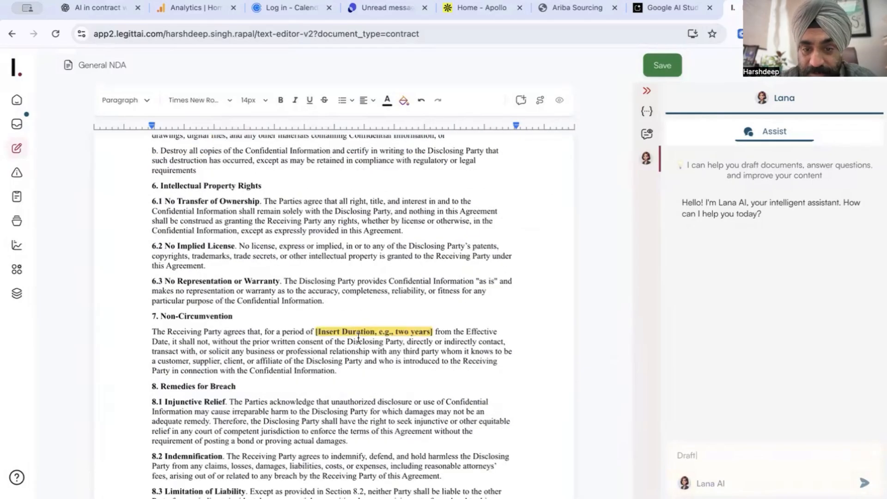
{"action": "scroll", "coordinate": [358, 338], "scroll_direction": "up", "scroll_amount": 10}
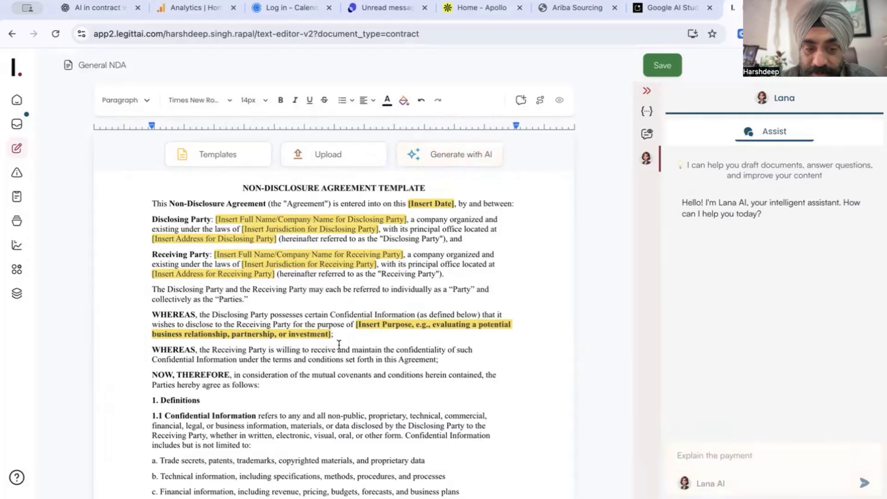
{"action": "scroll", "coordinate": [340, 346], "scroll_direction": "down", "scroll_amount": 2}
{"action": "scroll", "coordinate": [340, 345], "scroll_direction": "down", "scroll_amount": 15}
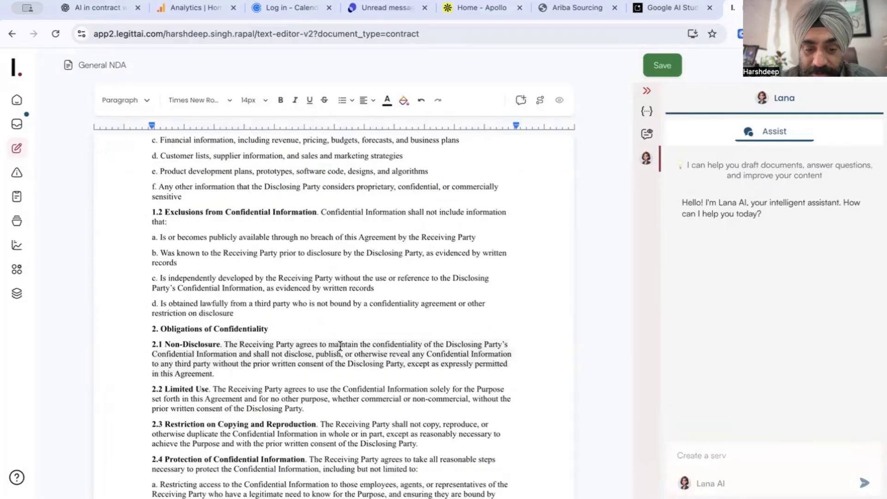
{"action": "scroll", "coordinate": [340, 346], "scroll_direction": "up", "scroll_amount": 17}
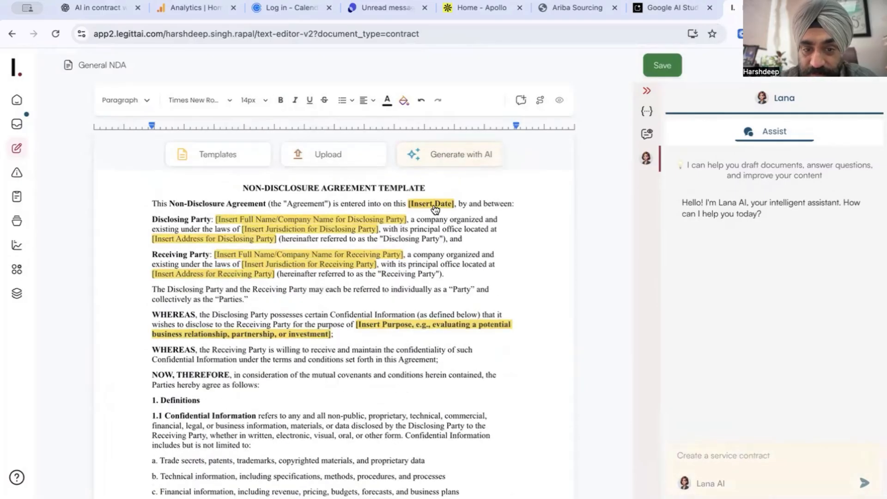
{"action": "left_click", "coordinate": [434, 206]}
{"action": "left_click", "coordinate": [484, 274]}
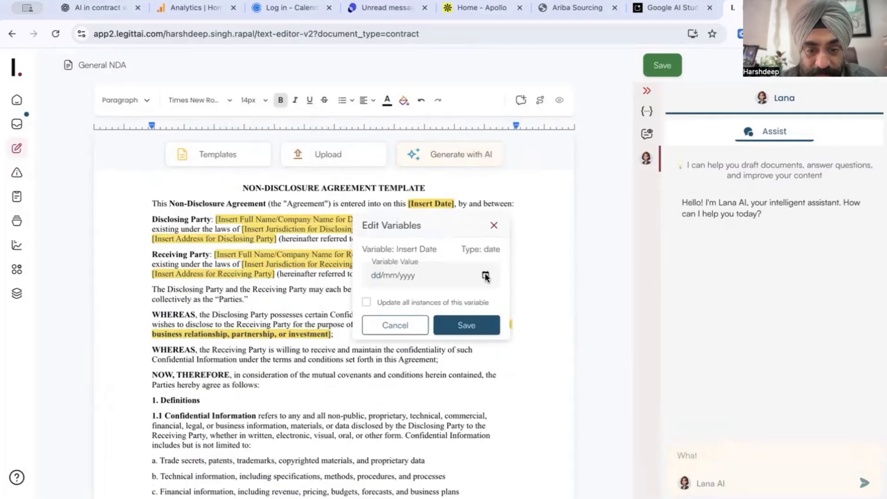
{"action": "left_click", "coordinate": [445, 343]}
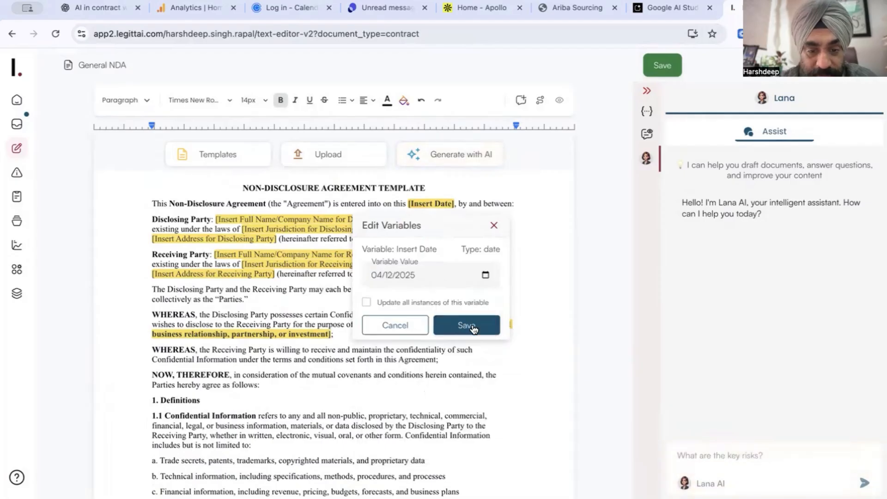
{"action": "left_click", "coordinate": [467, 322]}
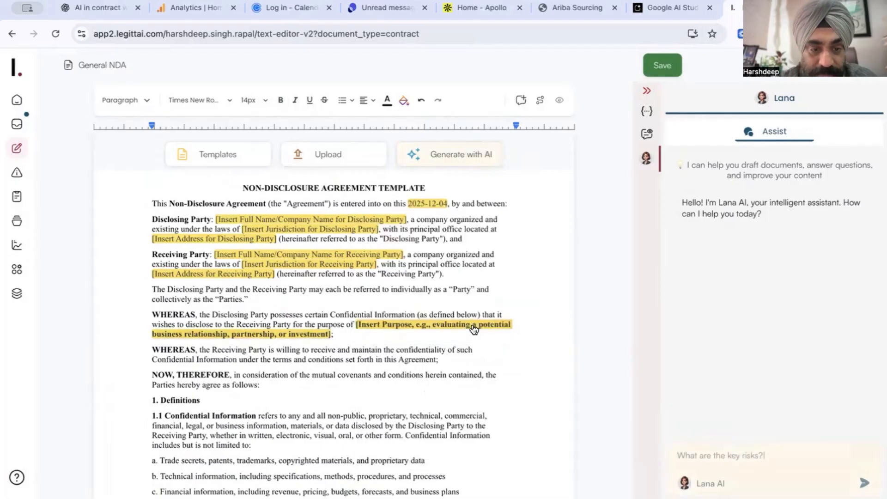
- Set the Disclosing Party's company name to Legitt AI and fill in its principal office address
{"action": "left_click", "coordinate": [317, 220]}
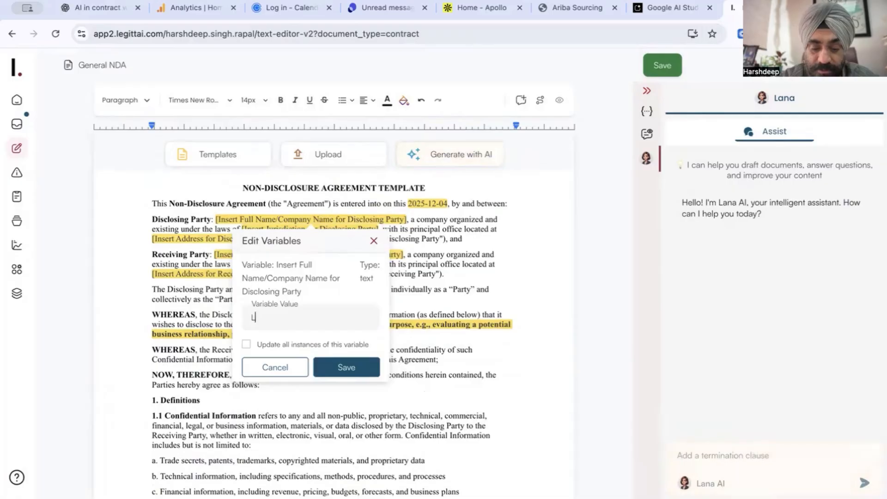
{"action": "type", "text": "Legitt AI"}
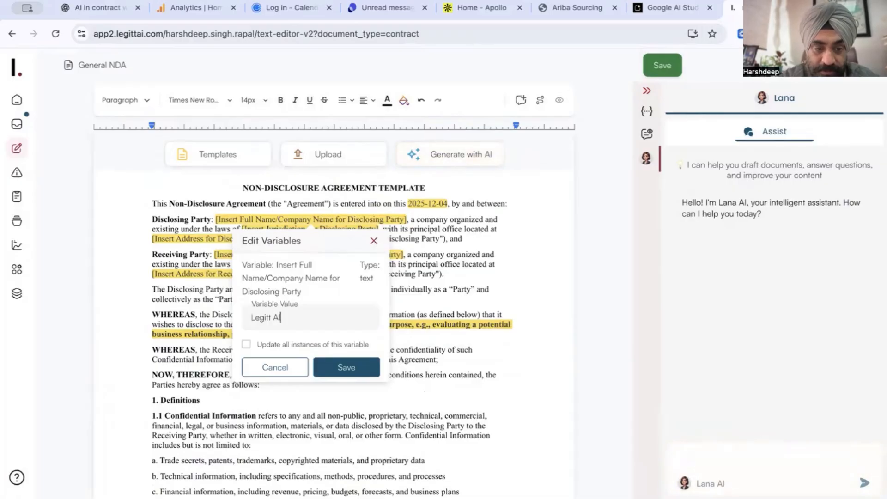
{"action": "left_click", "coordinate": [344, 366]}
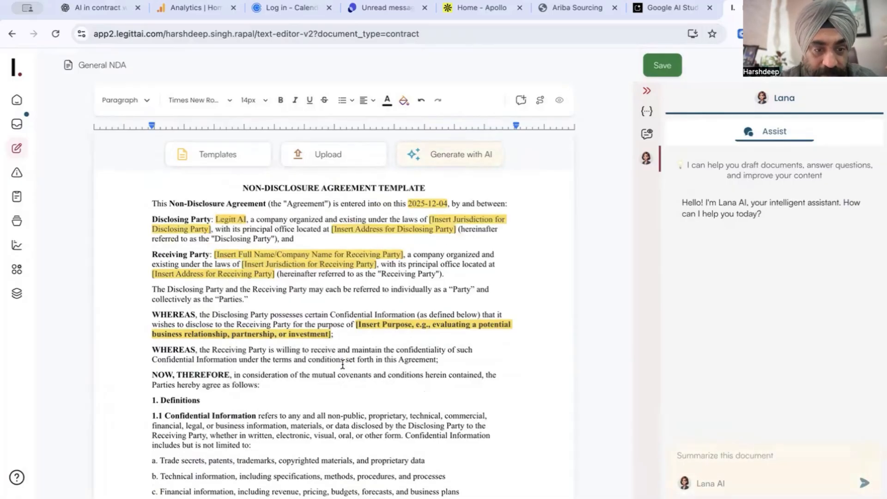
{"action": "left_click", "coordinate": [387, 230]}
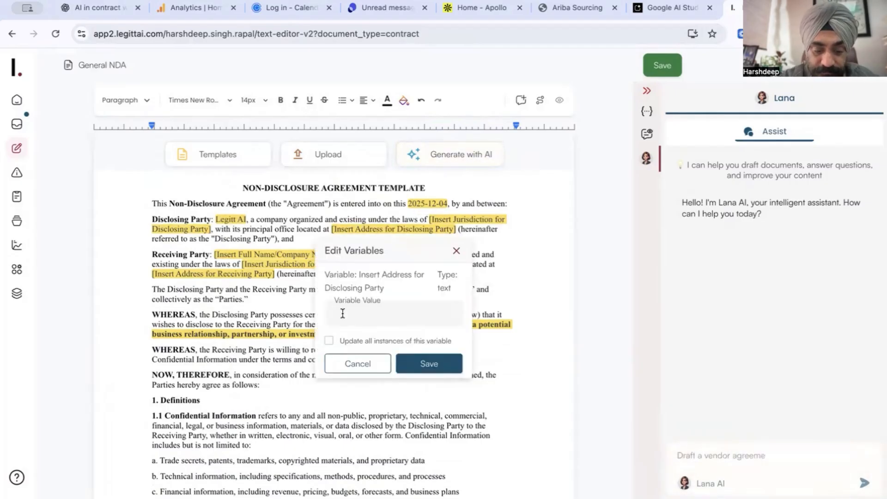
{"action": "type", "text": "ABC,"}
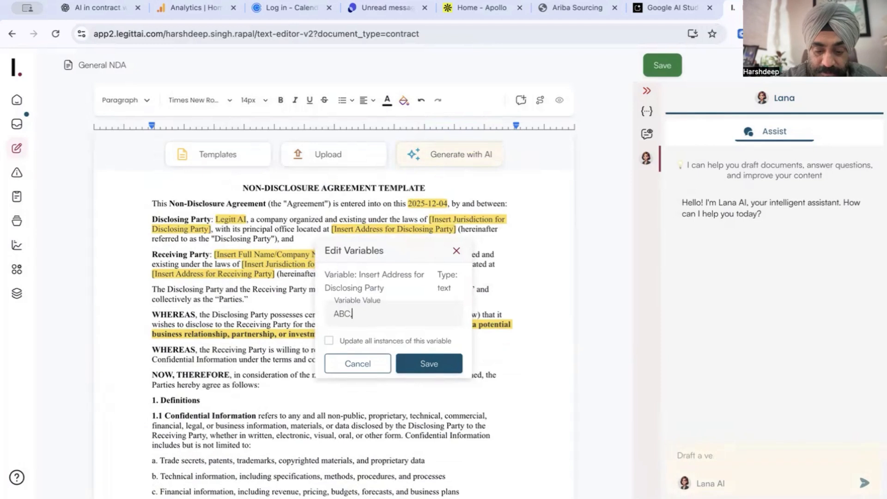
{"action": "type", "text": " Delaware"}
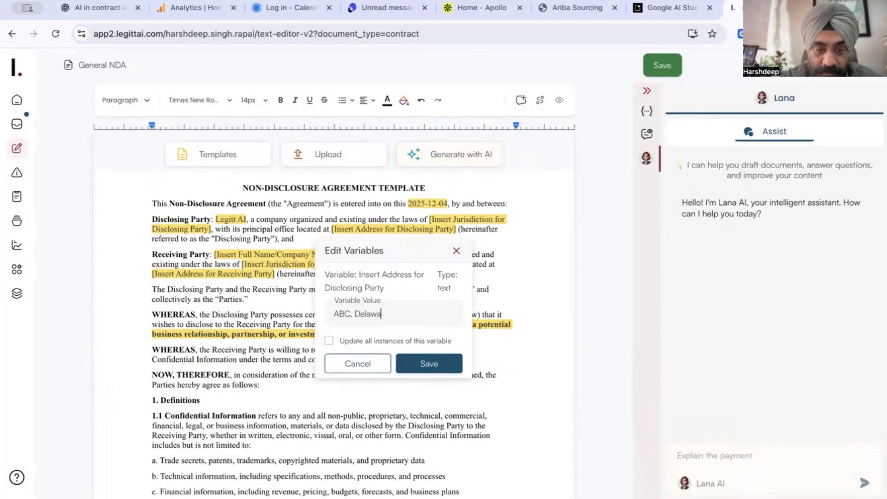
{"action": "left_click", "coordinate": [423, 364]}
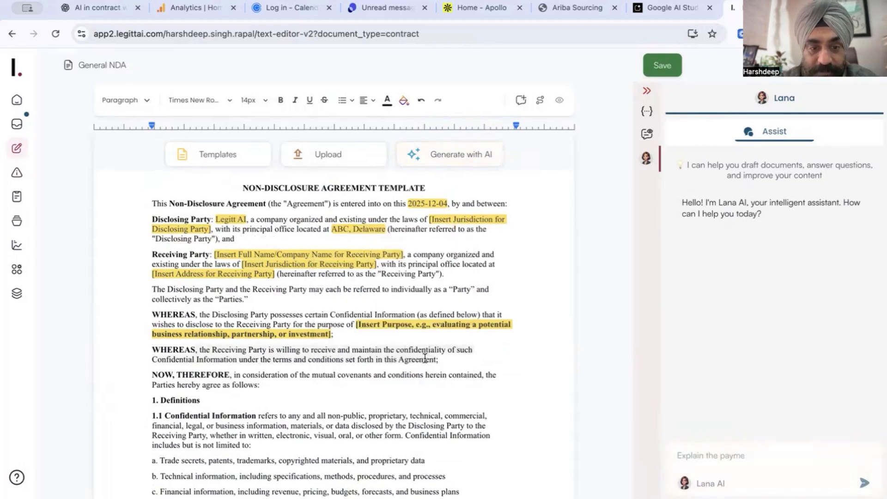
- Set the Receiving Party's company name variable to NASA
{"action": "left_click", "coordinate": [258, 255]}
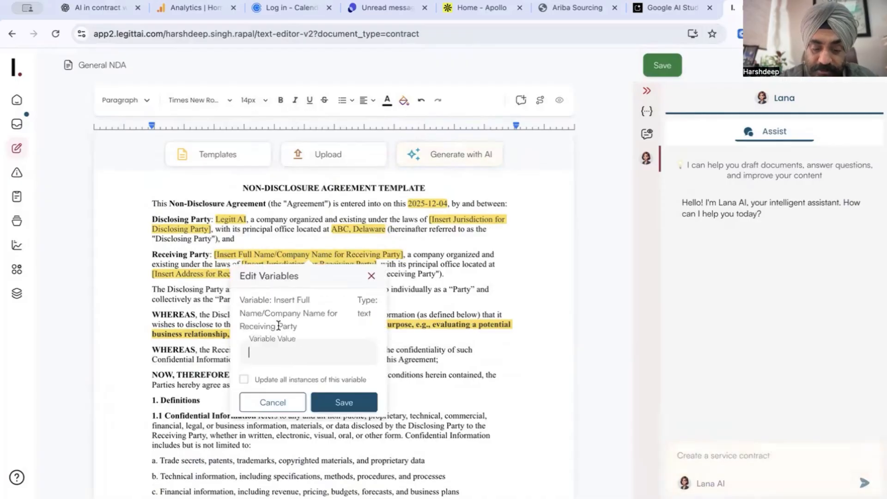
{"action": "type", "text": "NASA"}
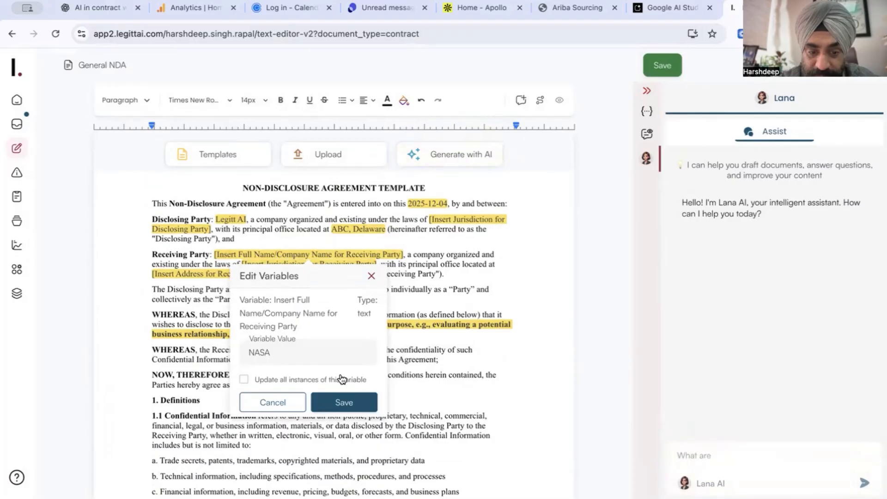
{"action": "left_click", "coordinate": [346, 404]}
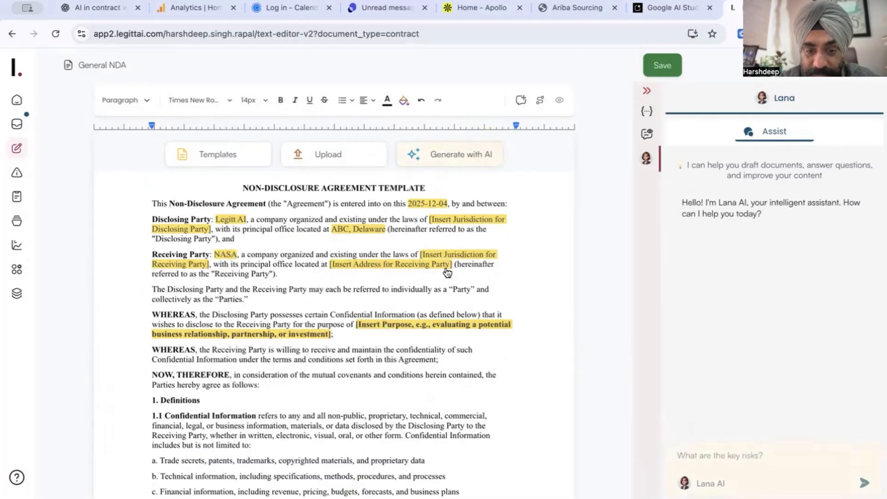
- Set the purpose variable in the first WHEREAS clause to "Implementing Legitt AI CLM"
{"action": "left_click", "coordinate": [394, 328]}
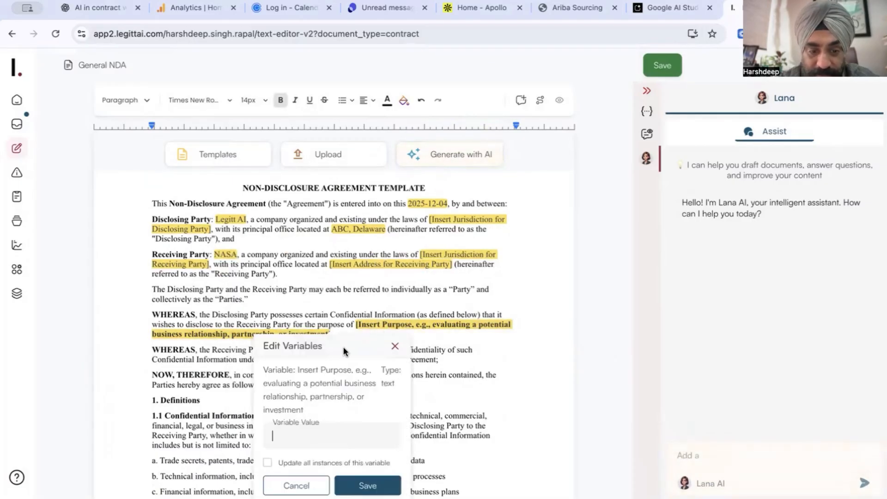
{"action": "left_click", "coordinate": [301, 428]}
{"action": "type", "text": "Implementing Legitt "}
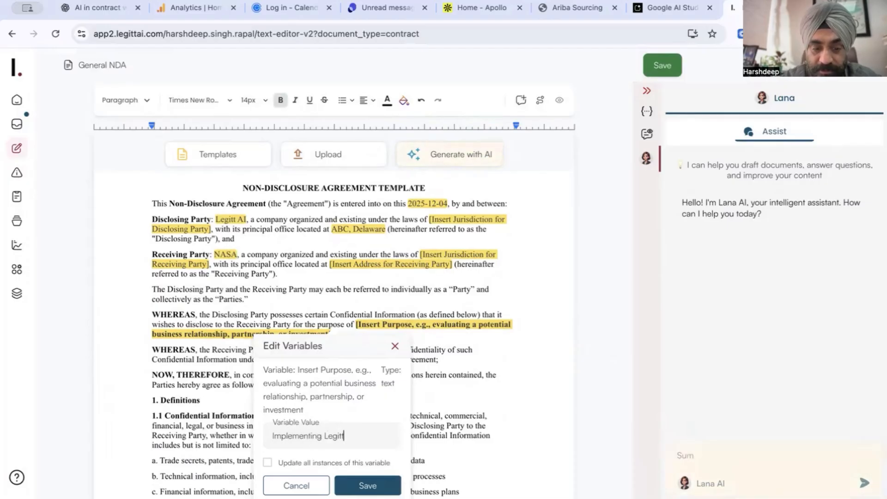
{"action": "type", "text": "AI CLM"}
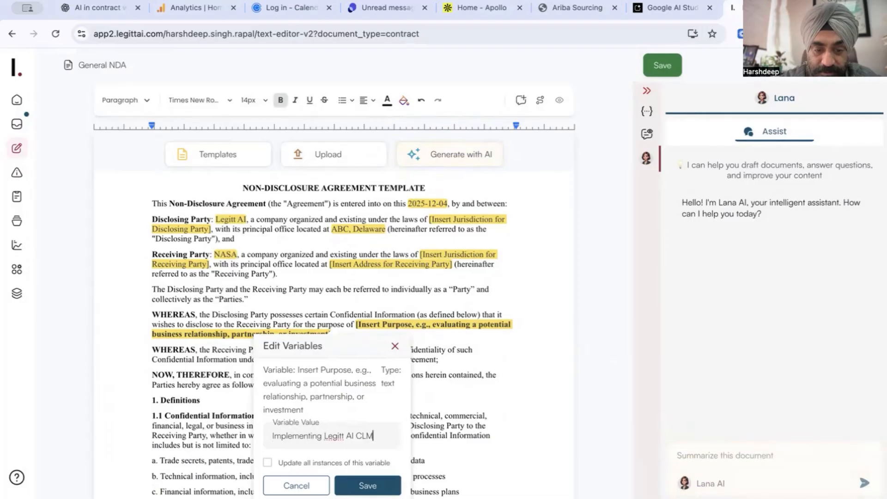
{"action": "left_click", "coordinate": [367, 483]}
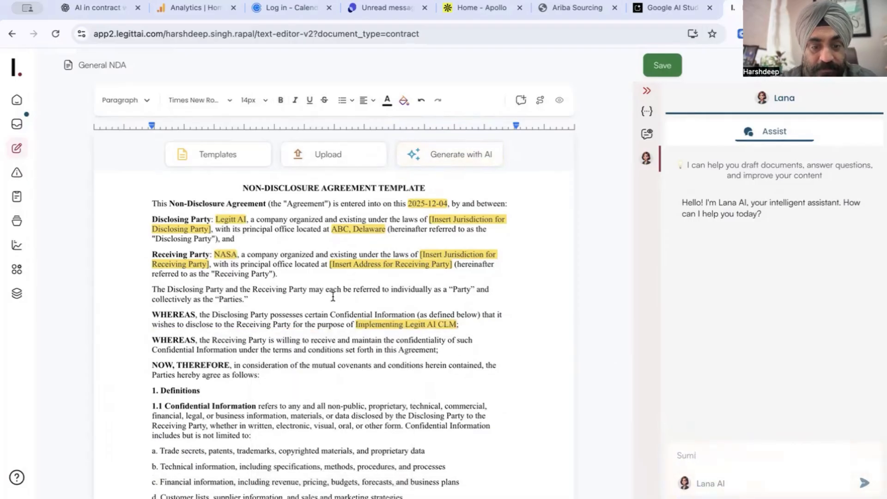
- Check the purpose variable's editing options, including the one for updating all its instances, without changing anything
{"action": "scroll", "coordinate": [335, 314], "scroll_direction": "down", "scroll_amount": 3}
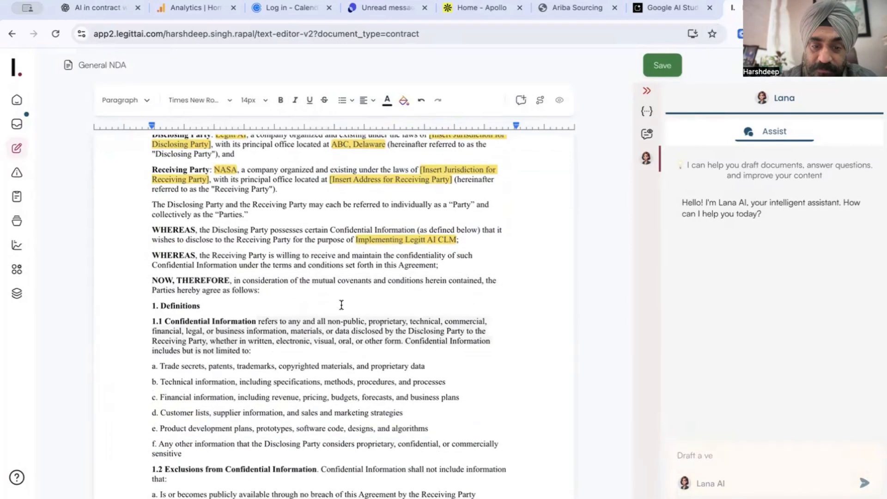
{"action": "left_click", "coordinate": [387, 241]}
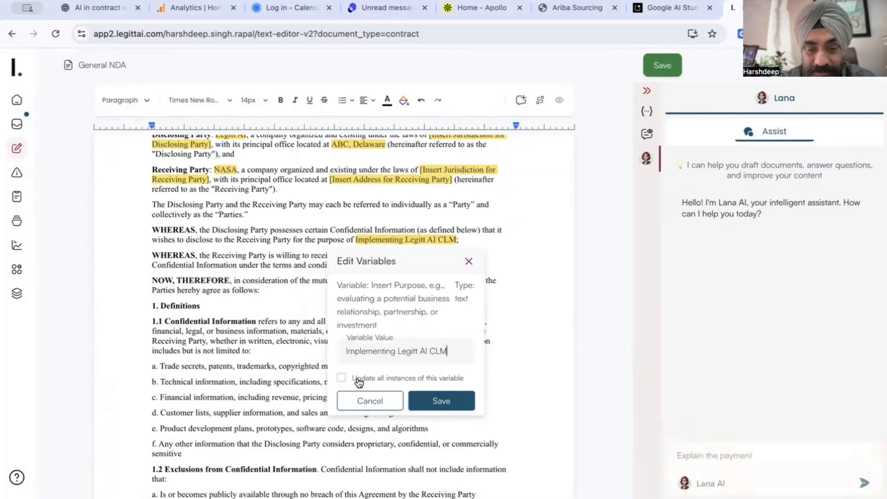
{"action": "left_click", "coordinate": [468, 262]}
- Have Lana AI update the Governing Law to Delaware and accept its suggested change to clause 9.1
{"action": "scroll", "coordinate": [396, 313], "scroll_direction": "down", "scroll_amount": 2}
{"action": "scroll", "coordinate": [396, 313], "scroll_direction": "down", "scroll_amount": 18}
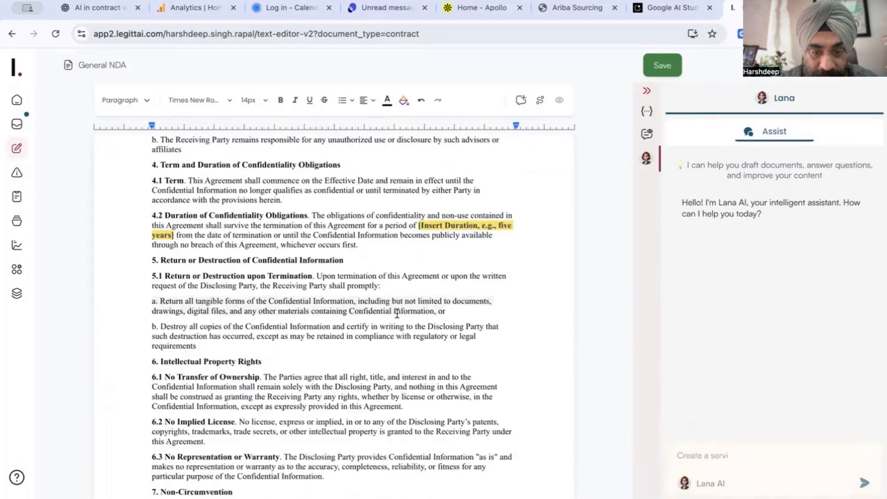
{"action": "scroll", "coordinate": [460, 301], "scroll_direction": "down", "scroll_amount": 4}
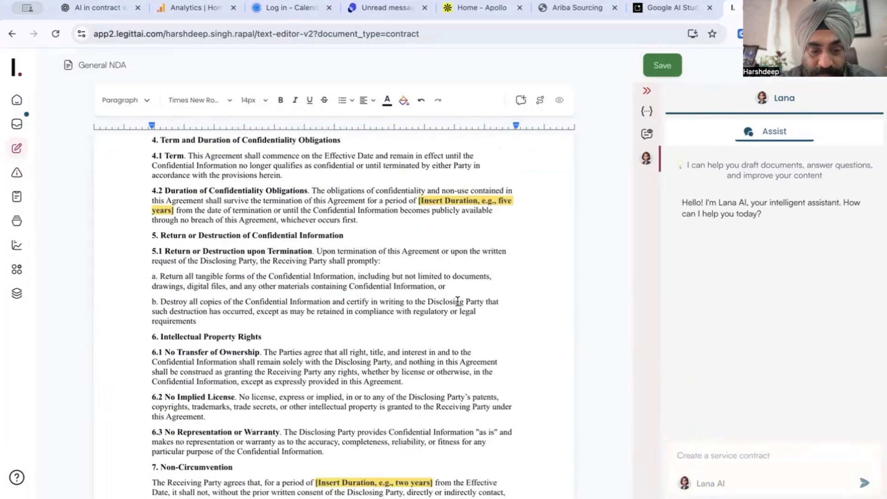
{"action": "scroll", "coordinate": [457, 301], "scroll_direction": "down", "scroll_amount": 2}
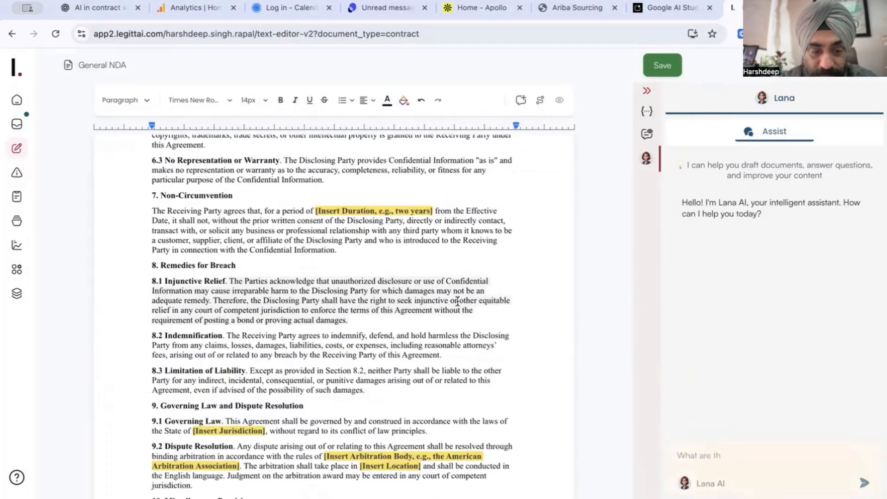
{"action": "scroll", "coordinate": [457, 302], "scroll_direction": "down", "scroll_amount": 3}
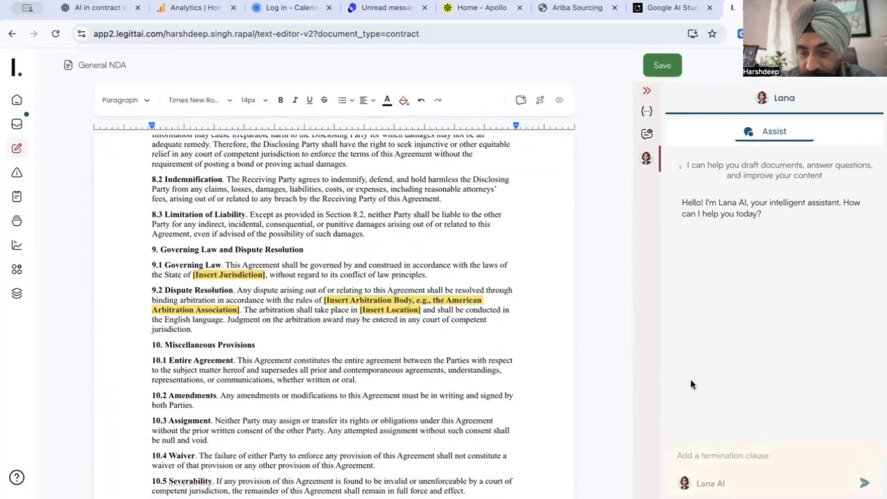
{"action": "left_click", "coordinate": [720, 456]}
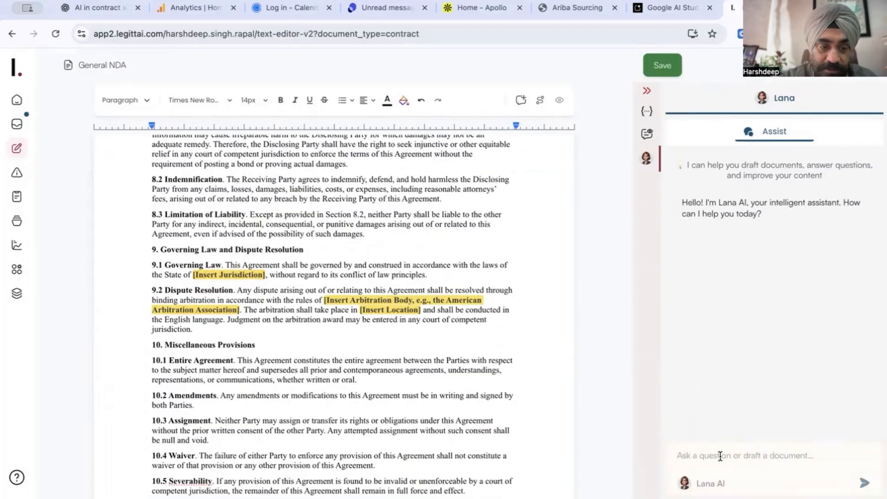
{"action": "type", "text": "Up"}
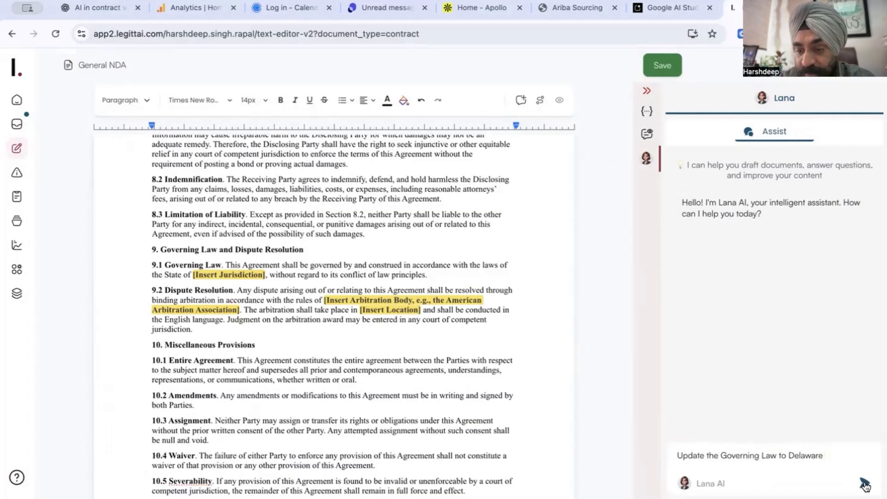
{"action": "left_click", "coordinate": [863, 483]}
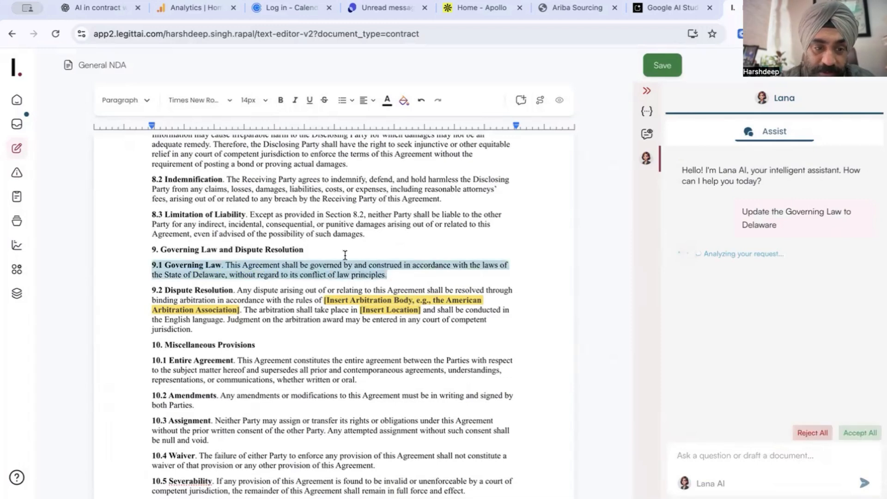
{"action": "mouse_move", "coordinate": [194, 274]}
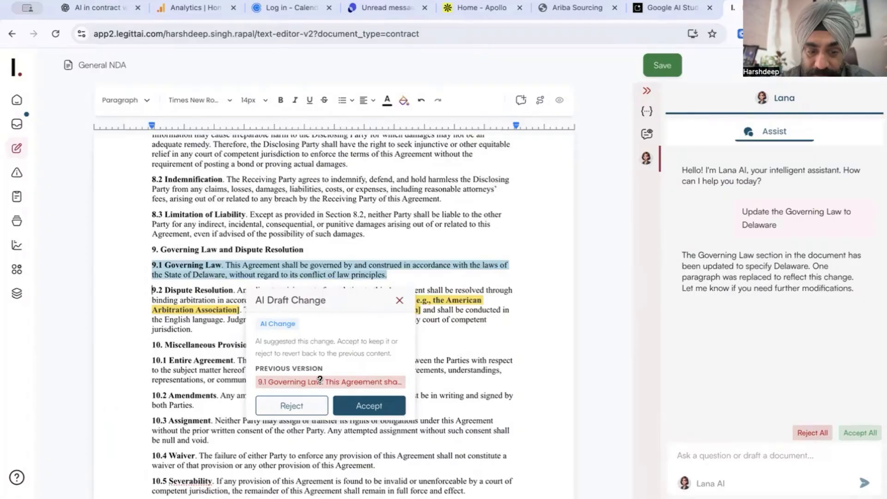
{"action": "left_click", "coordinate": [372, 408]}
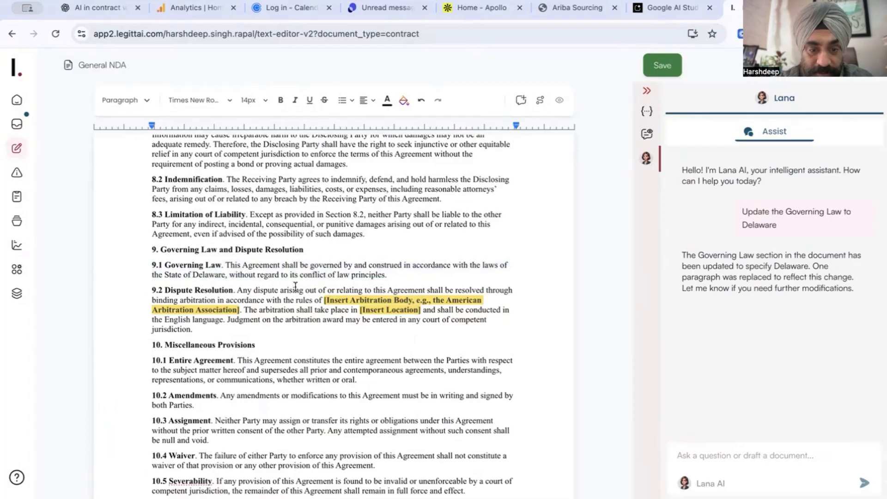
- Review the whole NDA from its opening paragraphs through the clauses to the signature blocks at the end
{"action": "scroll", "coordinate": [295, 287], "scroll_direction": "up", "scroll_amount": 5}
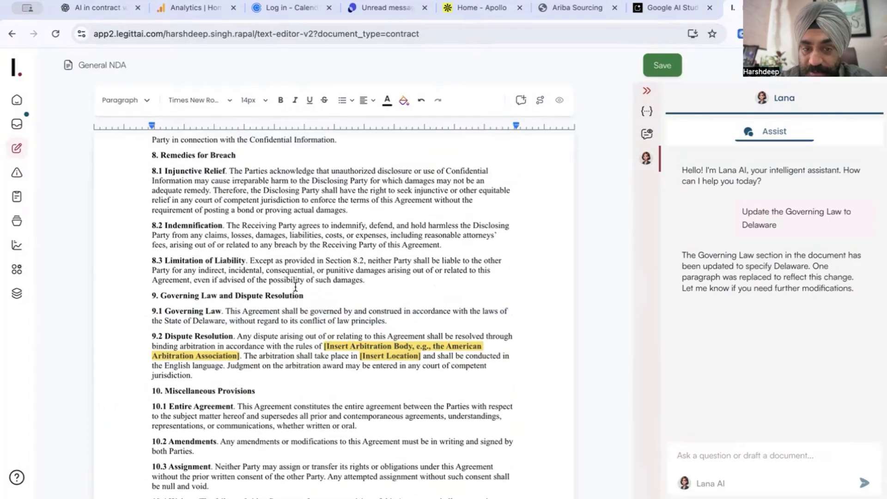
{"action": "scroll", "coordinate": [295, 286], "scroll_direction": "up", "scroll_amount": 15}
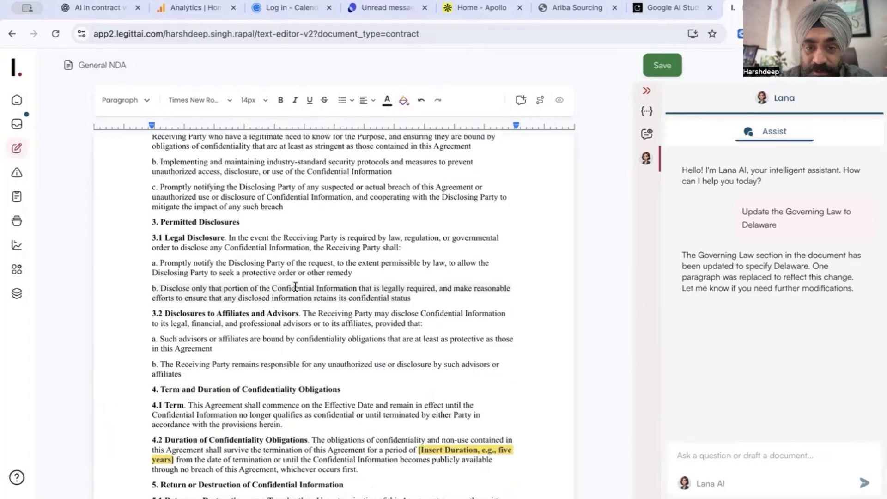
{"action": "scroll", "coordinate": [295, 287], "scroll_direction": "up", "scroll_amount": 10}
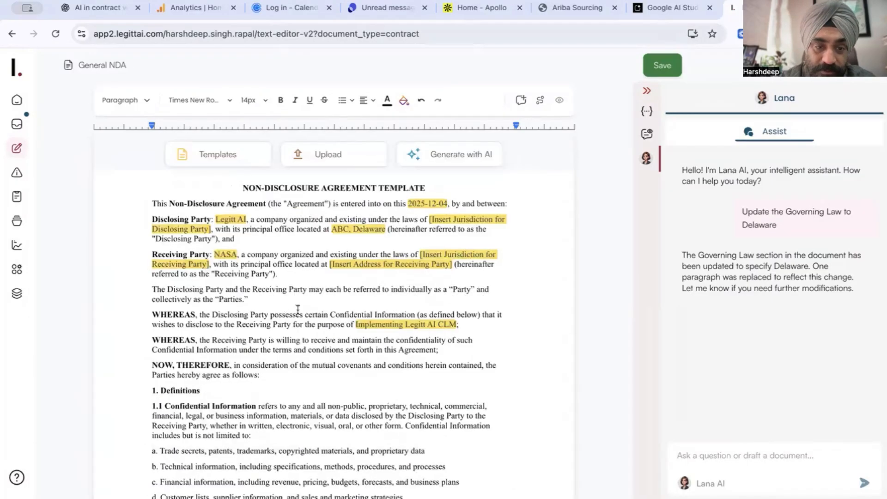
{"action": "scroll", "coordinate": [298, 309], "scroll_direction": "down", "scroll_amount": 15}
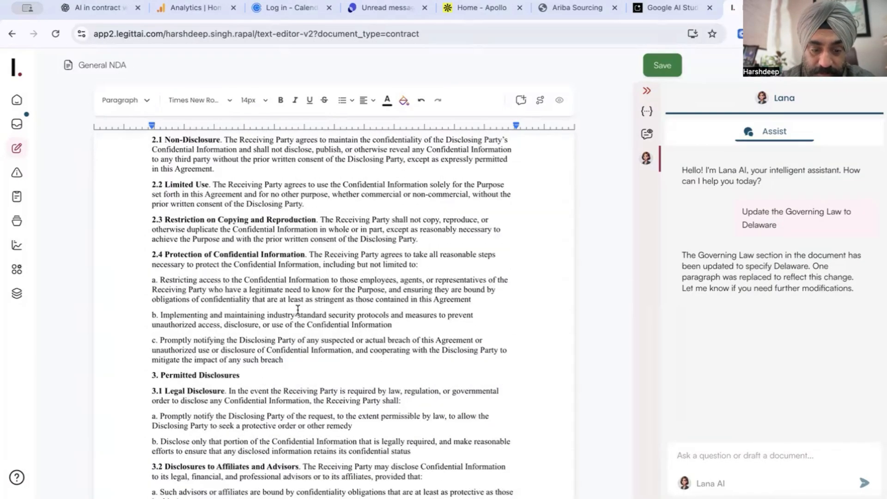
{"action": "scroll", "coordinate": [298, 309], "scroll_direction": "down", "scroll_amount": 3}
{"action": "scroll", "coordinate": [298, 309], "scroll_direction": "down", "scroll_amount": 20}
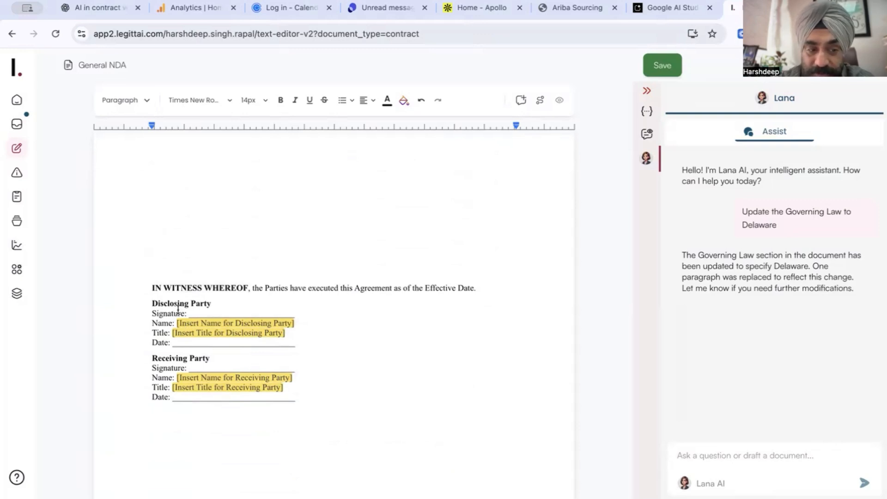
{"action": "left_click", "coordinate": [158, 304]}
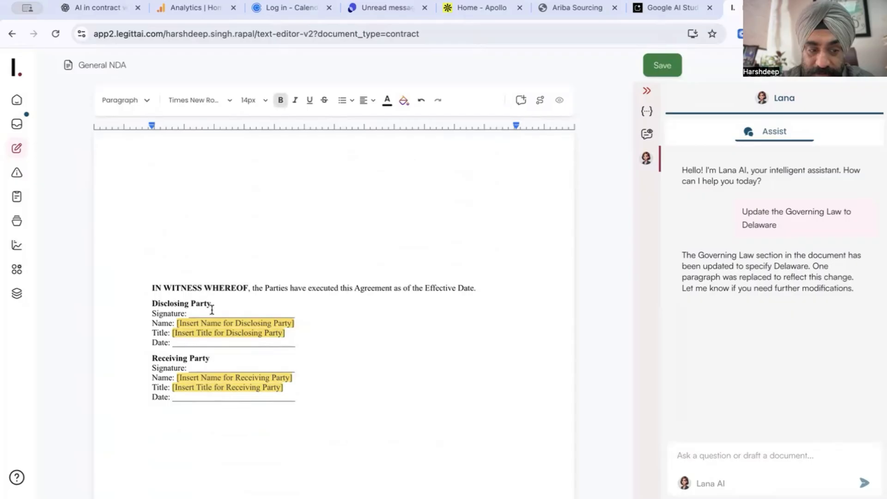
{"action": "scroll", "coordinate": [318, 349], "scroll_direction": "up", "scroll_amount": 1}
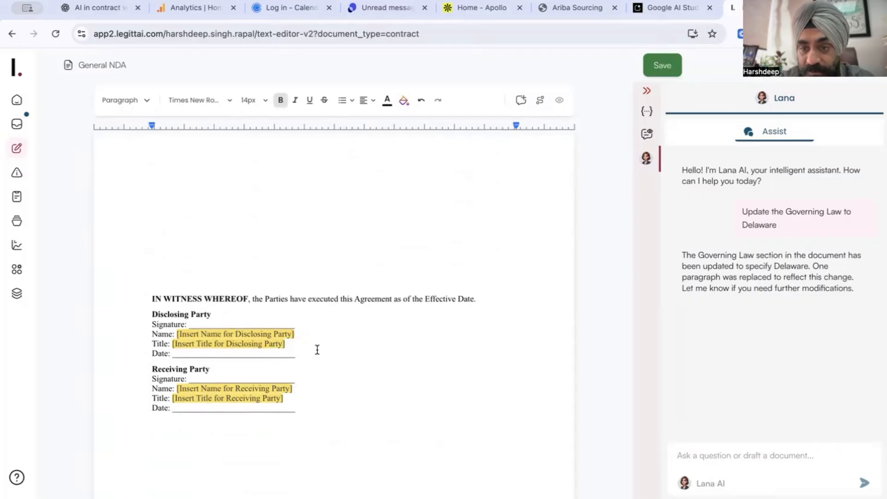
- Save the NDA and add a second signatory with their name and e-mail from the suggested contacts
{"action": "left_click", "coordinate": [662, 68]}
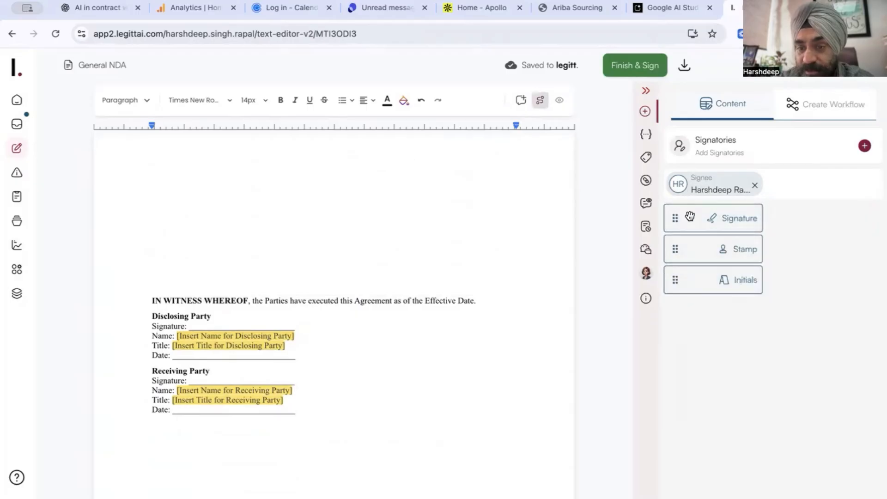
{"action": "scroll", "coordinate": [489, 311], "scroll_direction": "down", "scroll_amount": 1}
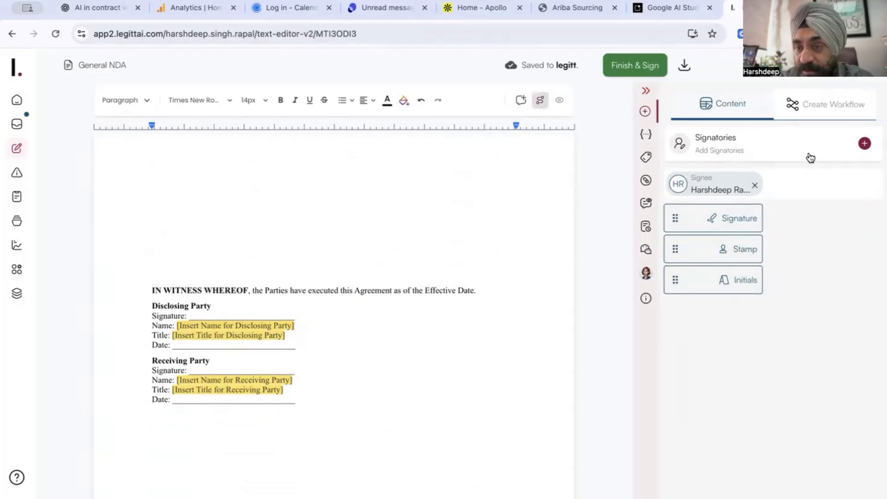
{"action": "left_click", "coordinate": [863, 145]}
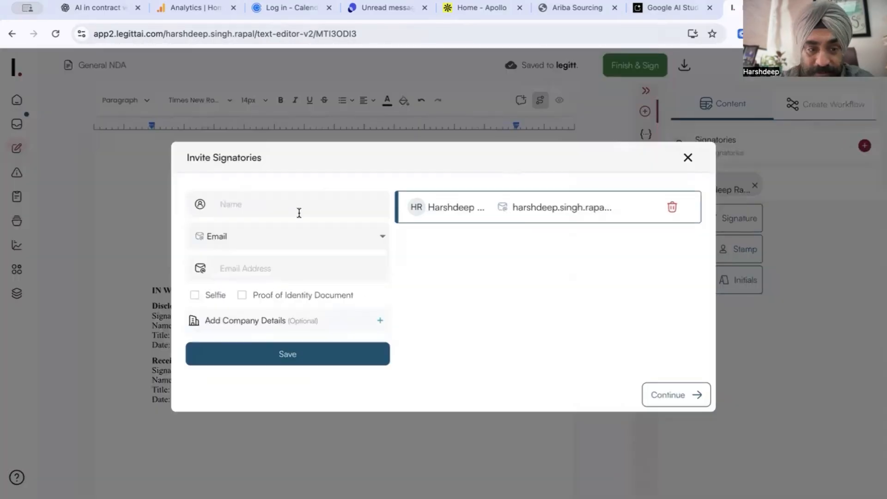
{"action": "left_click", "coordinate": [245, 205]}
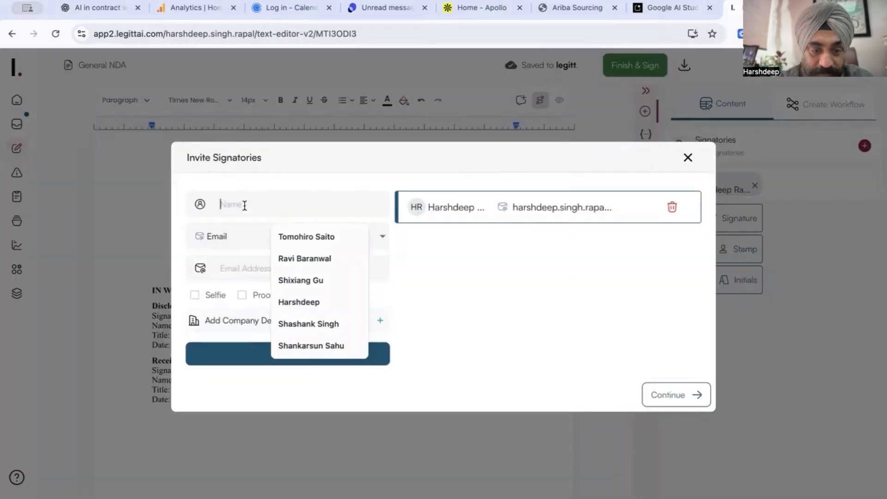
{"action": "left_click", "coordinate": [283, 258]}
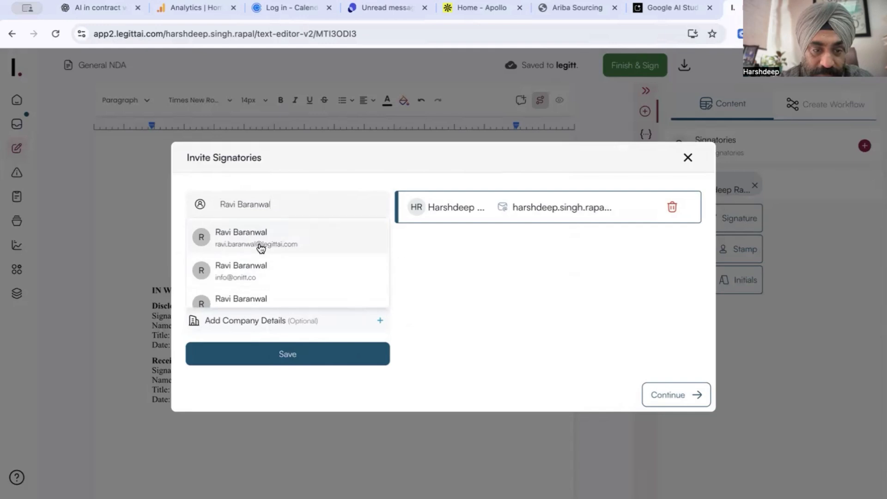
{"action": "left_click", "coordinate": [263, 240]}
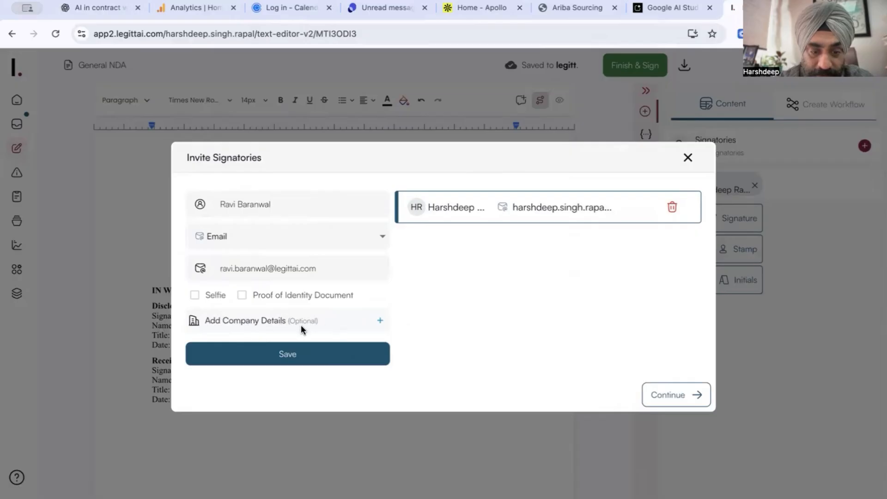
{"action": "left_click", "coordinate": [294, 354]}
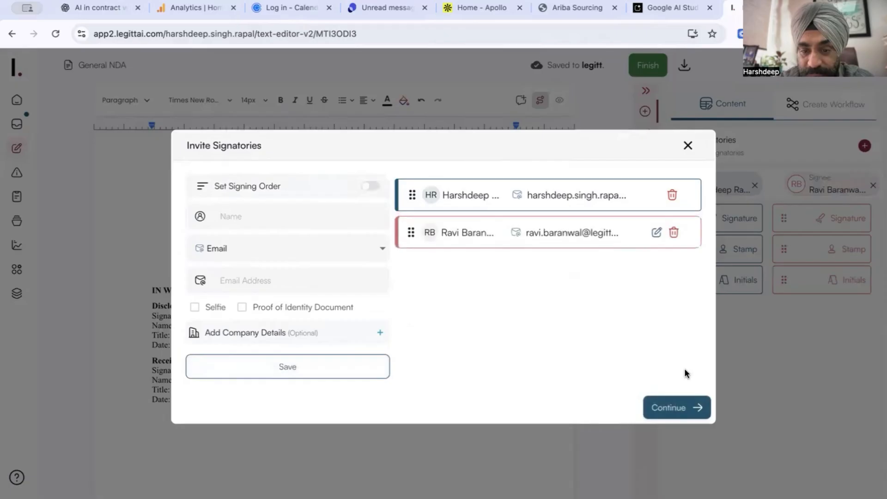
{"action": "left_click", "coordinate": [676, 406]}
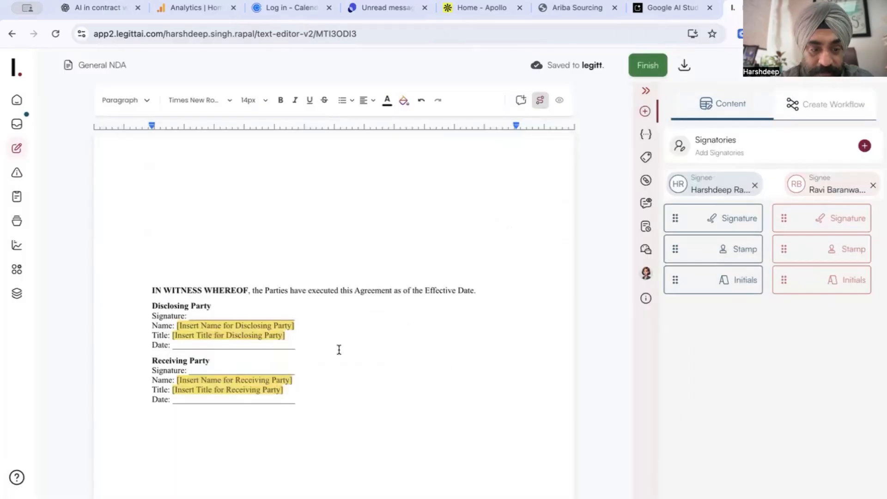
- Place the first signatory's signature field beside the Disclosing Party block and the second signatory's beside the Receiving Party block
{"action": "mouse_move", "coordinate": [674, 218]}
{"action": "left_mouse_down"}
{"action": "mouse_move", "coordinate": [510, 266]}
{"action": "mouse_move", "coordinate": [407, 328]}
{"action": "mouse_move", "coordinate": [391, 324]}
{"action": "left_mouse_up"}
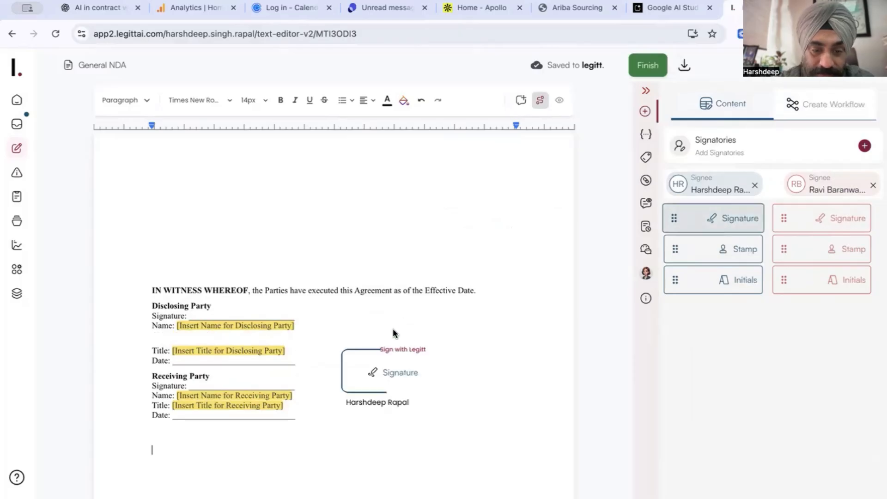
{"action": "mouse_move", "coordinate": [362, 361]}
{"action": "left_mouse_down"}
{"action": "mouse_move", "coordinate": [323, 430]}
{"action": "mouse_move", "coordinate": [356, 271]}
{"action": "mouse_move", "coordinate": [328, 311]}
{"action": "left_mouse_up"}
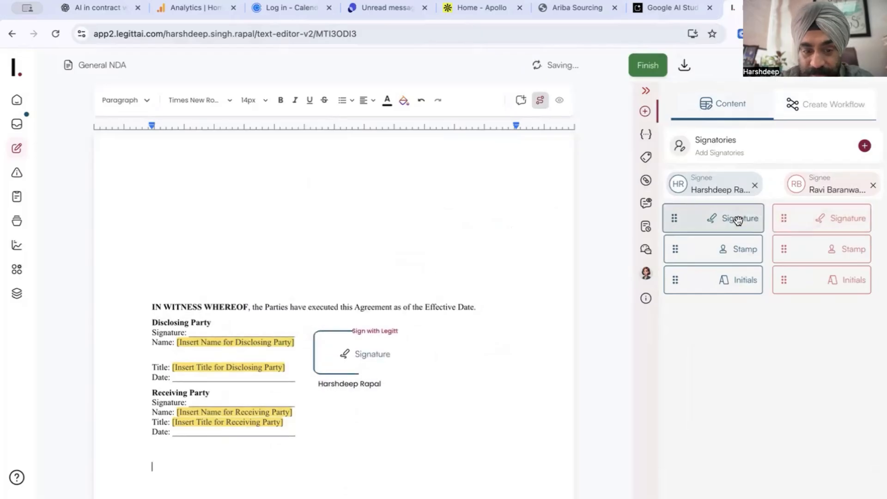
{"action": "left_click_drag", "start_coordinate": [793, 223], "coordinate": [374, 425]}
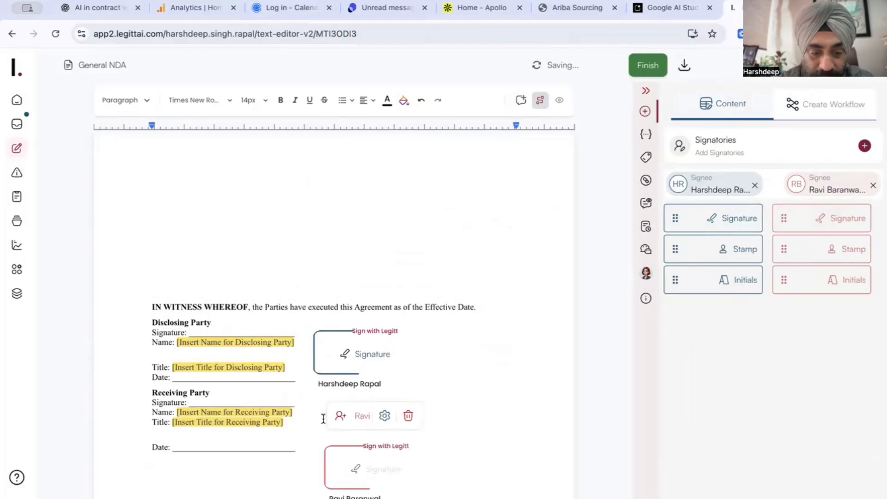
{"action": "left_click_drag", "start_coordinate": [334, 447], "coordinate": [331, 414]}
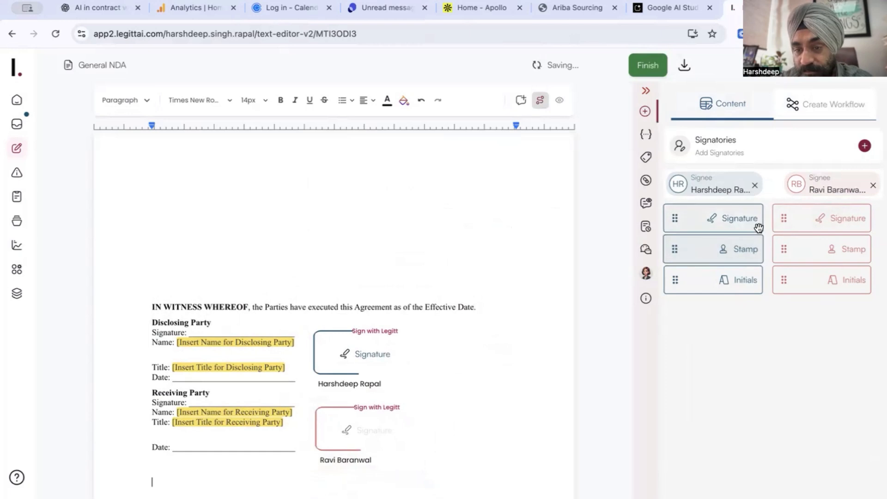
- Place an initials field for the first signatory near the page's right margin, between clauses 9.2 and 10.1
{"action": "scroll", "coordinate": [499, 292], "scroll_direction": "up", "scroll_amount": 10}
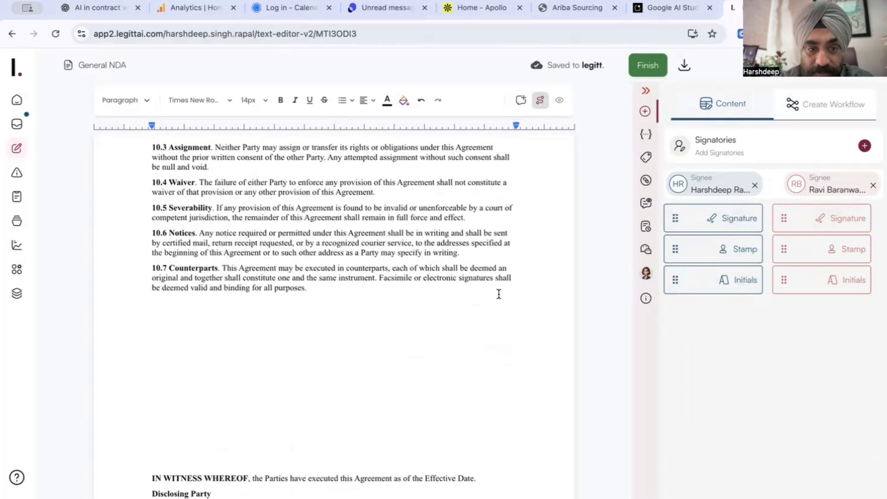
{"action": "left_click_drag", "start_coordinate": [685, 290], "coordinate": [485, 318]}
{"action": "left_click_drag", "start_coordinate": [488, 352], "coordinate": [450, 262]}
{"action": "scroll", "coordinate": [451, 341], "scroll_direction": "down", "scroll_amount": 1}
{"action": "scroll", "coordinate": [523, 241], "scroll_direction": "up", "scroll_amount": 2}
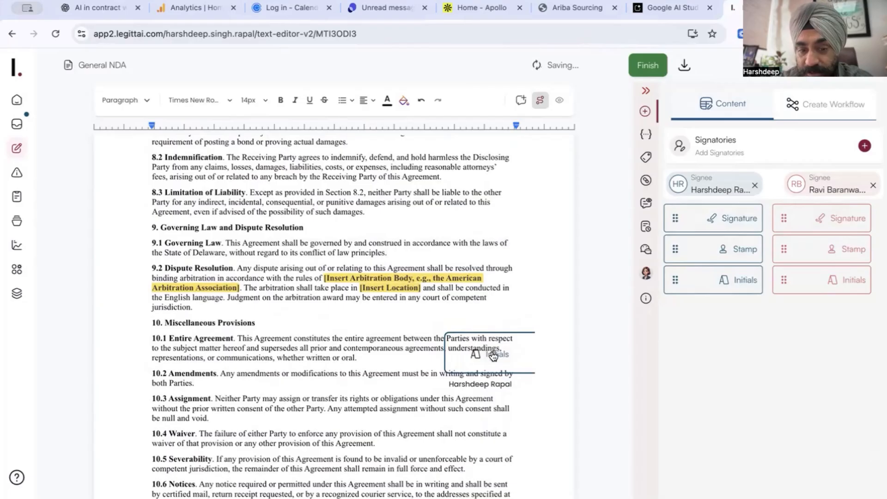
{"action": "left_click_drag", "start_coordinate": [457, 340], "coordinate": [512, 293]}
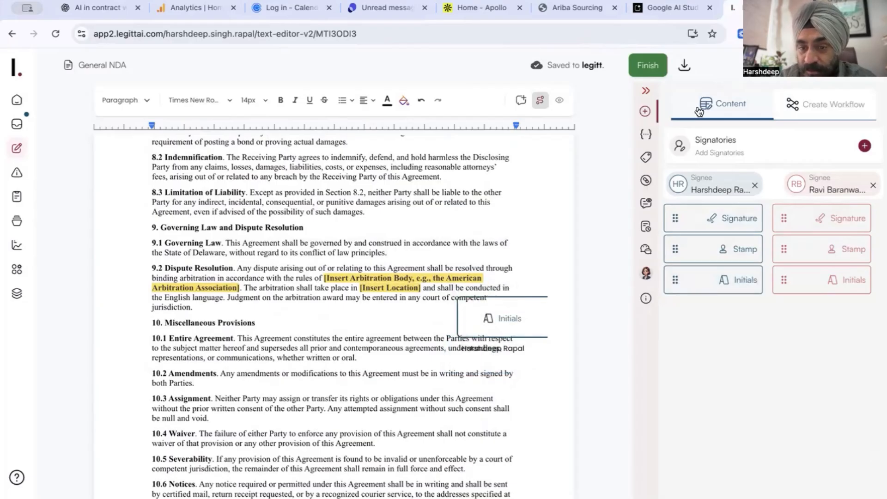
- Check the workflow options and finish the NDA for signing without resolving the pending variables
{"action": "left_click", "coordinate": [831, 105]}
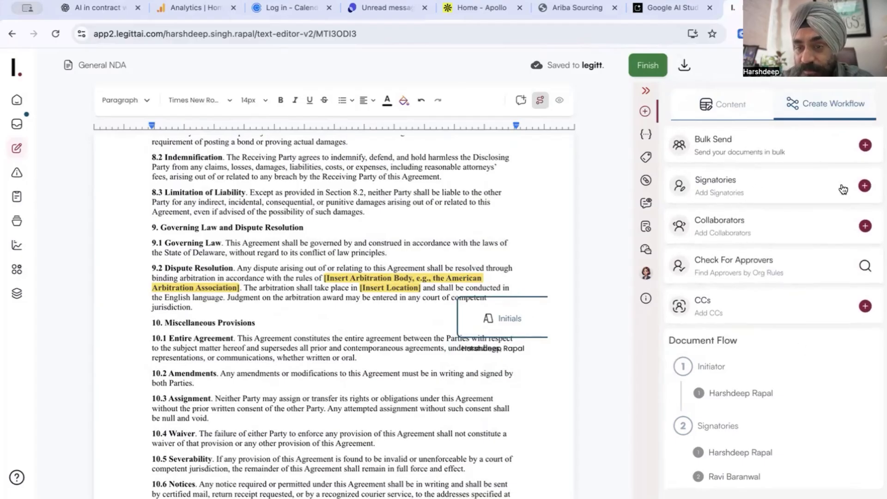
{"action": "left_click", "coordinate": [726, 105]}
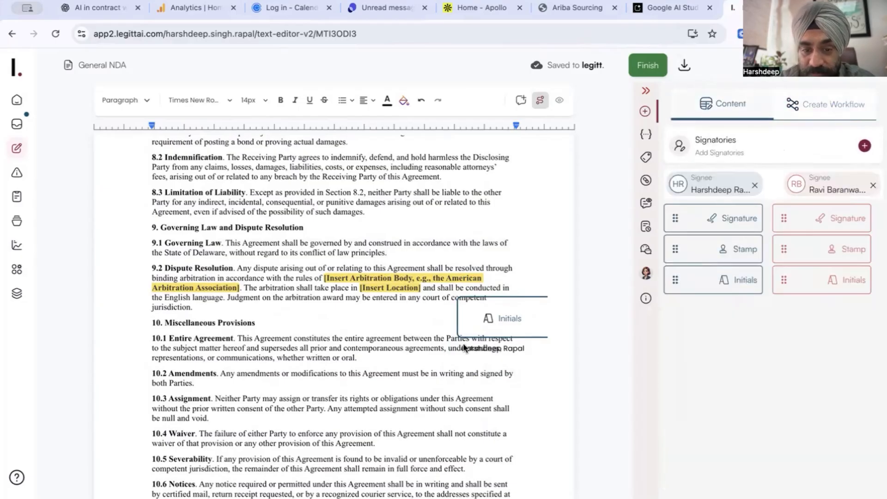
{"action": "left_click", "coordinate": [646, 67]}
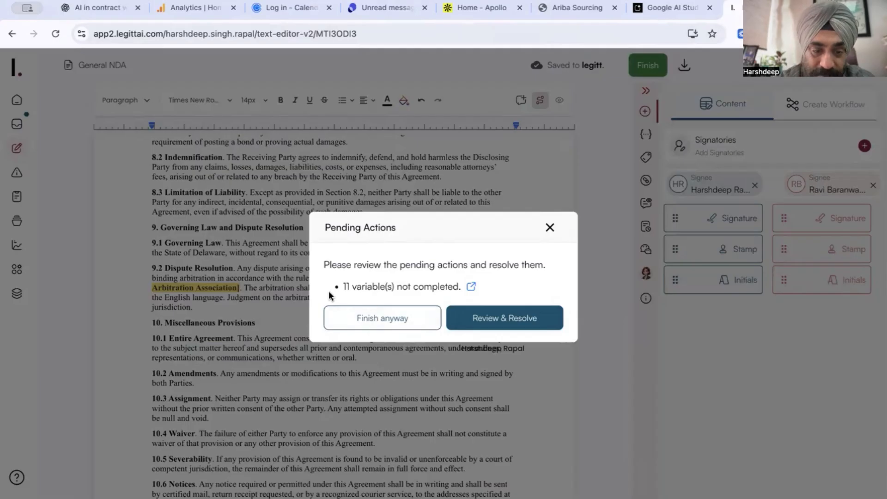
{"action": "left_click", "coordinate": [383, 321]}
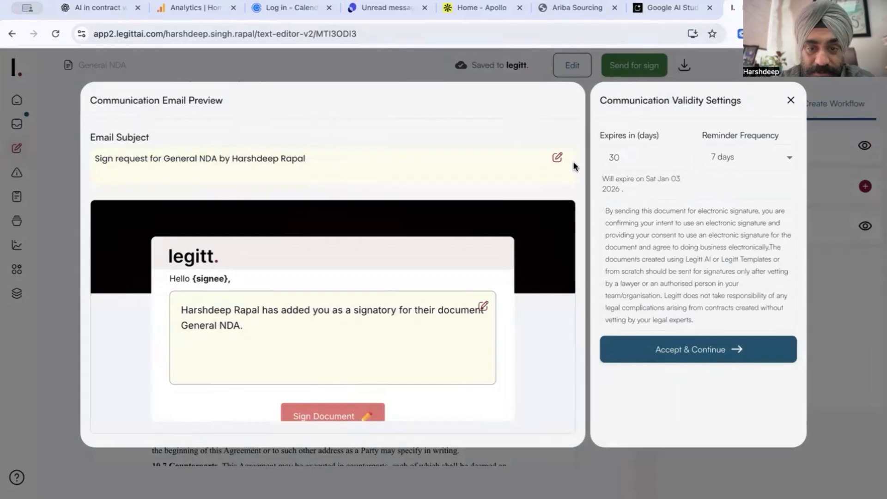
- Append 0412_25 to the end of the sign request's email subject
{"action": "left_click", "coordinate": [558, 156]}
{"action": "left_click_drag", "start_coordinate": [321, 153], "coordinate": [87, 159]}
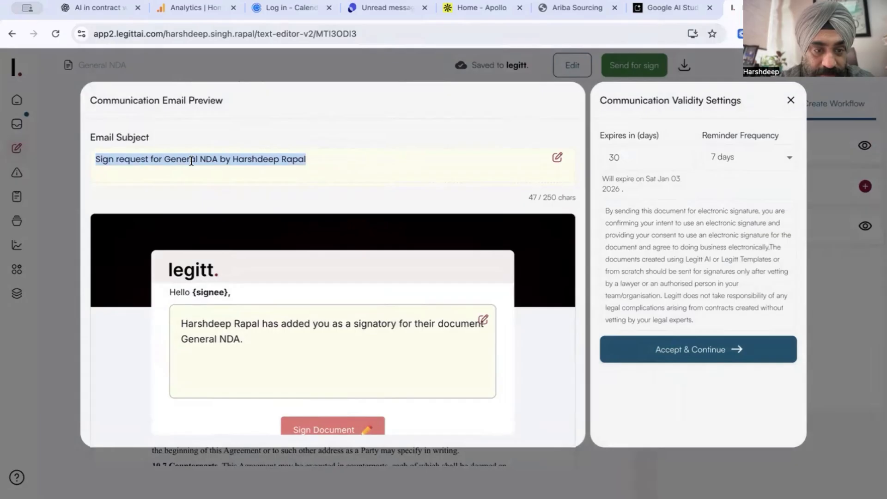
{"action": "left_click", "coordinate": [321, 165]}
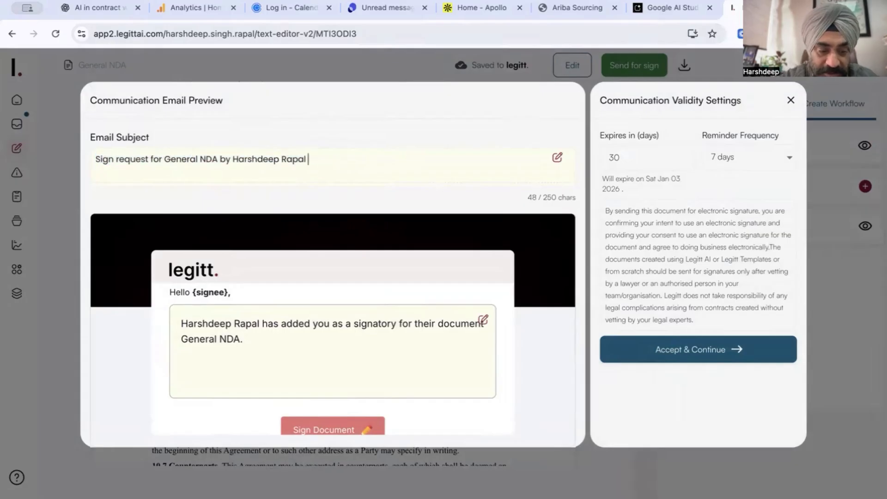
{"action": "type", "text": "04"}
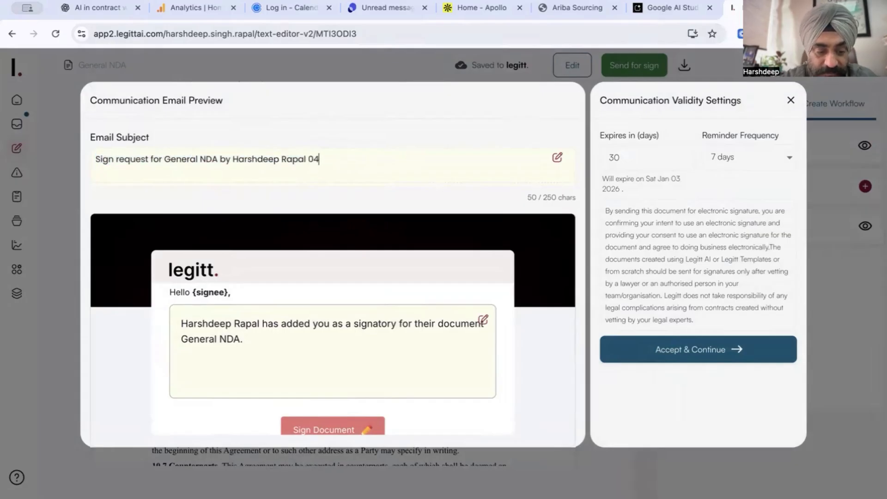
{"action": "type", "text": "12_25"}
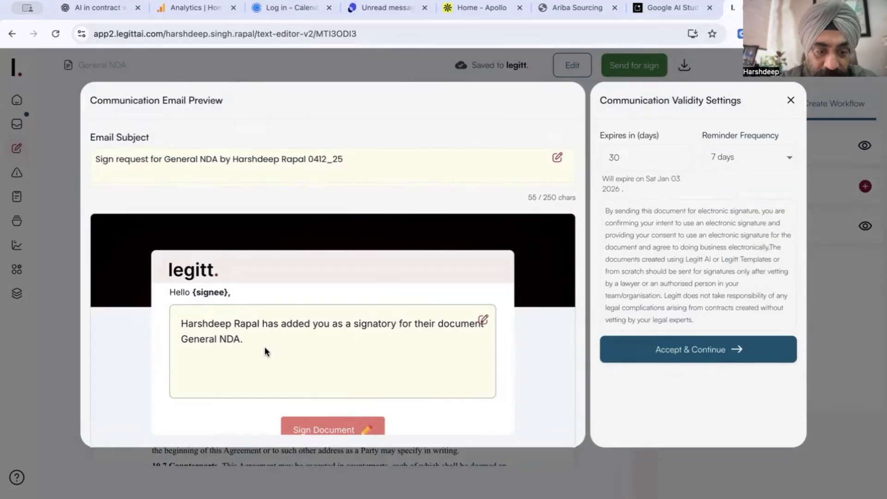
- Open the email's message text for editing and look over its wording in the preview
{"action": "left_click", "coordinate": [484, 319]}
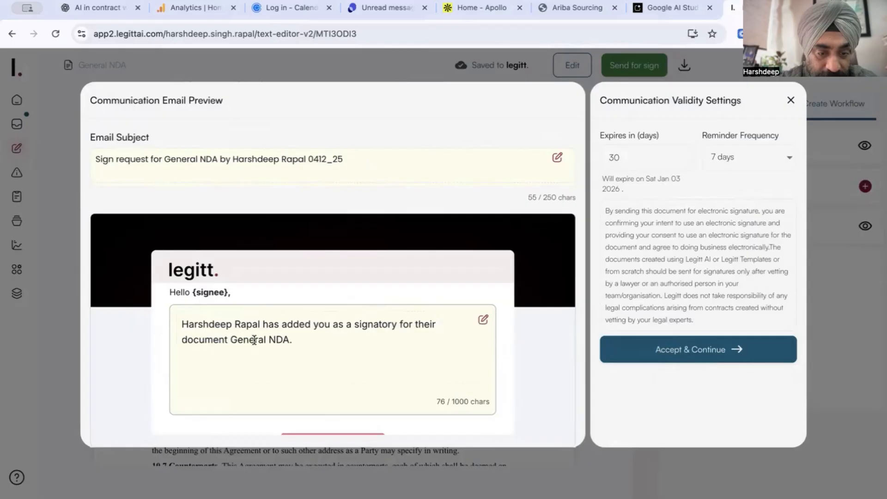
{"action": "left_click_drag", "start_coordinate": [294, 340], "coordinate": [159, 317]}
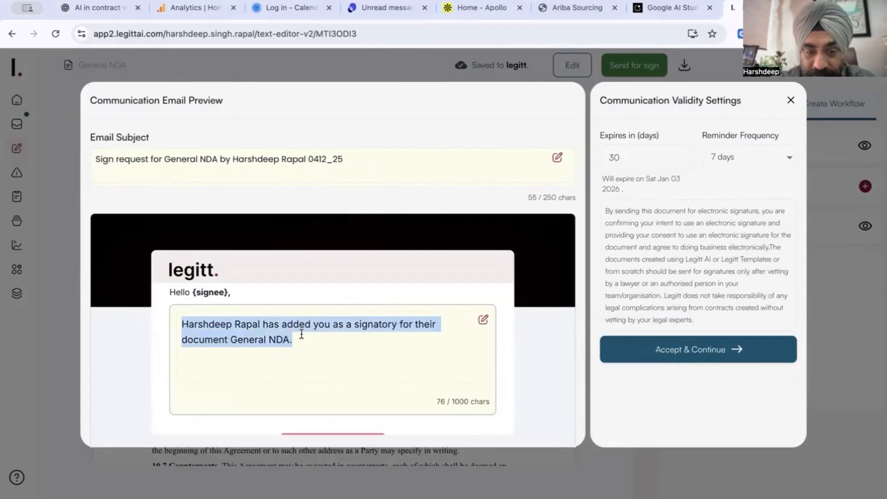
{"action": "scroll", "coordinate": [301, 334], "scroll_direction": "down", "scroll_amount": 3}
{"action": "scroll", "coordinate": [301, 334], "scroll_direction": "up", "scroll_amount": 2}
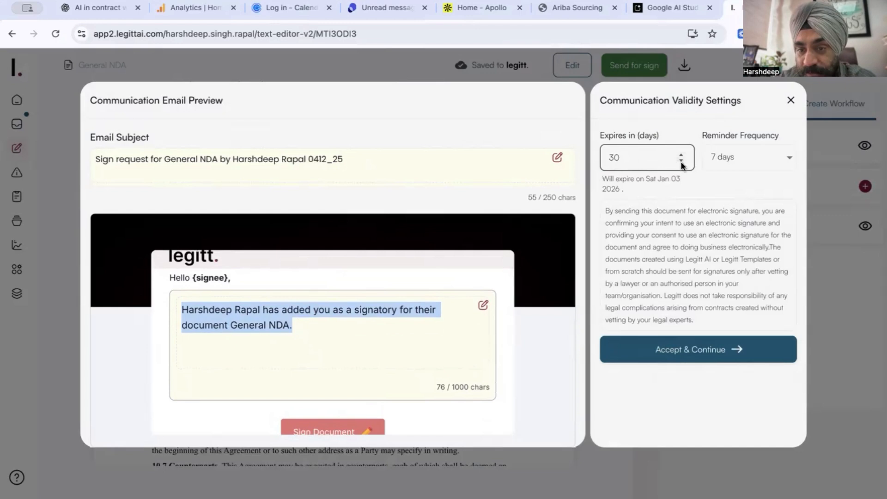
- Set the sign request to expire in 3 days
{"action": "left_click_drag", "start_coordinate": [623, 157], "coordinate": [607, 156]}
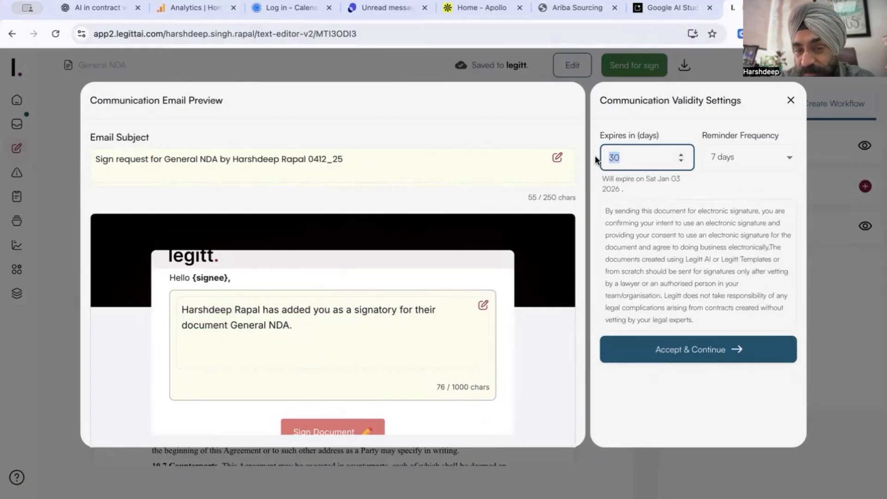
{"action": "left_click", "coordinate": [620, 157]}
{"action": "type", "text": "15"}
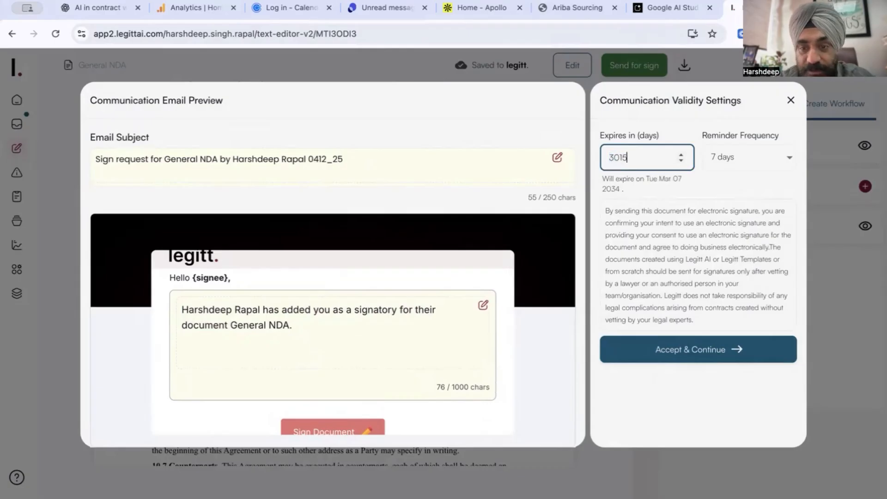
{"action": "key", "text": "BackSpace"}
{"action": "key", "text": "BackSpace"}
{"action": "key", "text": "BackSpace"}
{"action": "type", "text": "15"}
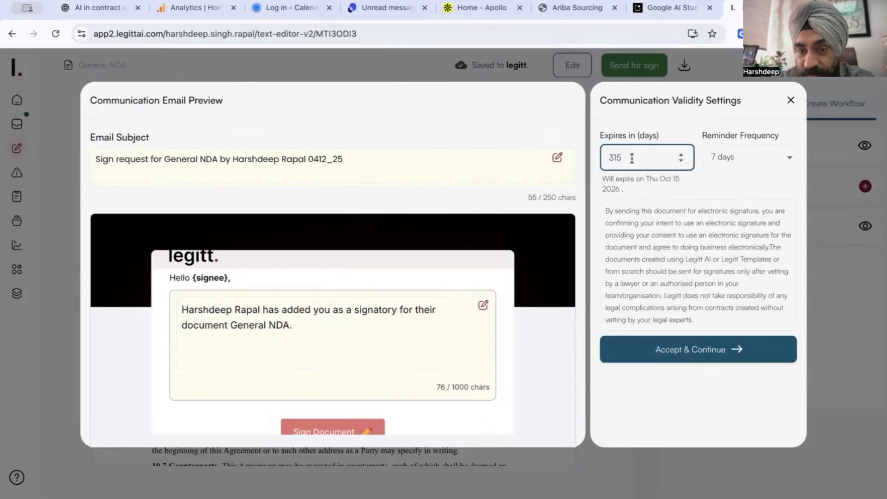
{"action": "key", "text": "BackSpace"}
{"action": "key", "text": "BackSpace"}
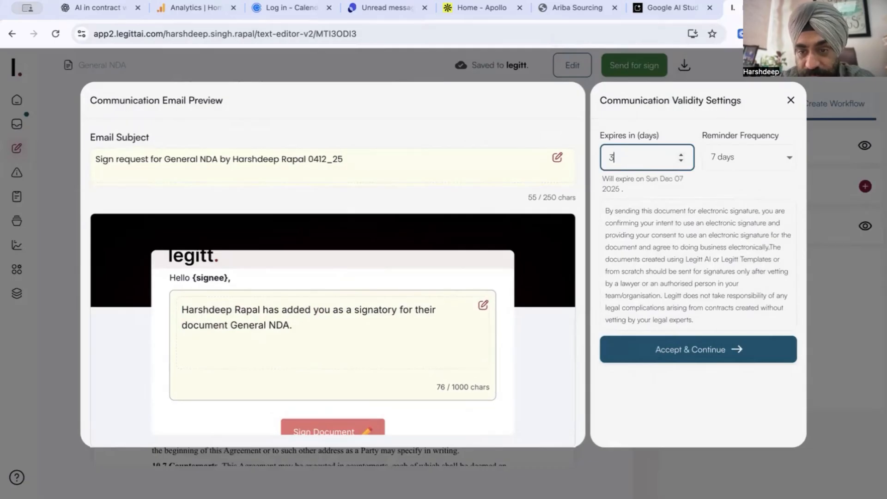
{"action": "left_click", "coordinate": [687, 221]}
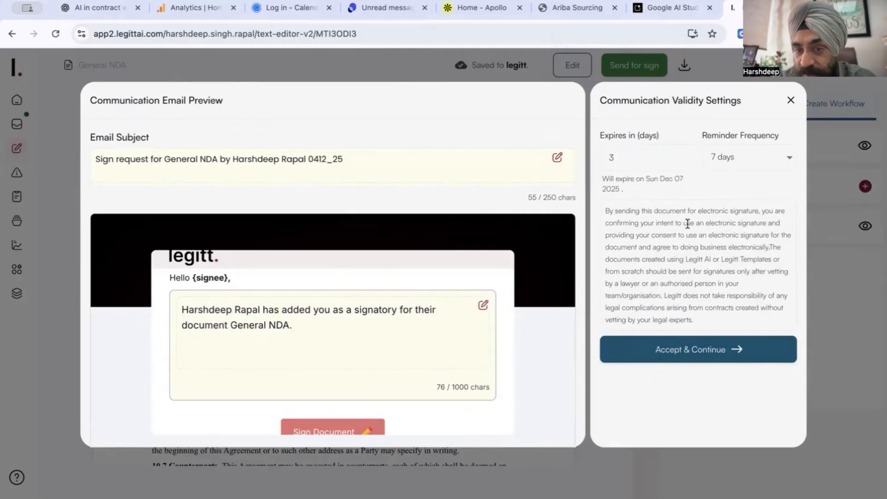
- Check the reminder frequency choices without changing the selection, and accept the settings to send the NDA for signing
{"action": "left_click", "coordinate": [739, 158]}
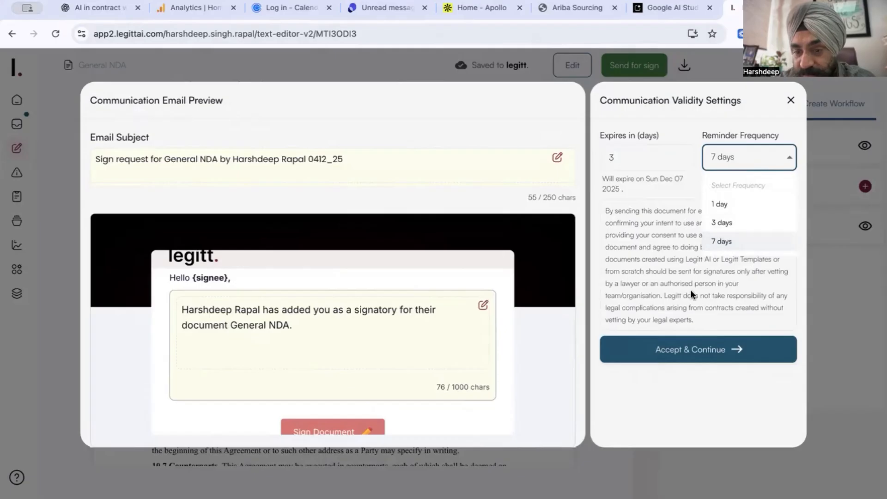
{"action": "left_click", "coordinate": [651, 259]}
{"action": "left_click", "coordinate": [685, 348]}
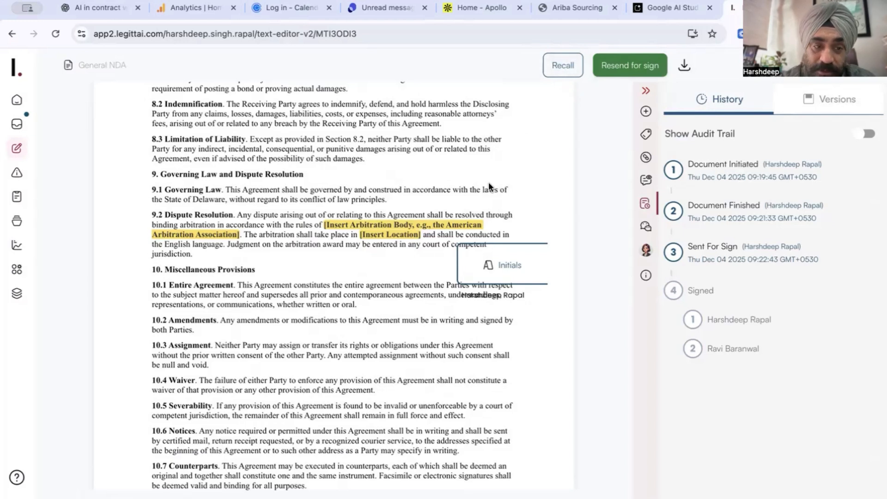
{"action": "scroll", "coordinate": [488, 185], "scroll_direction": "down", "scroll_amount": 5}
{"action": "scroll", "coordinate": [488, 185], "scroll_direction": "up", "scroll_amount": 8}
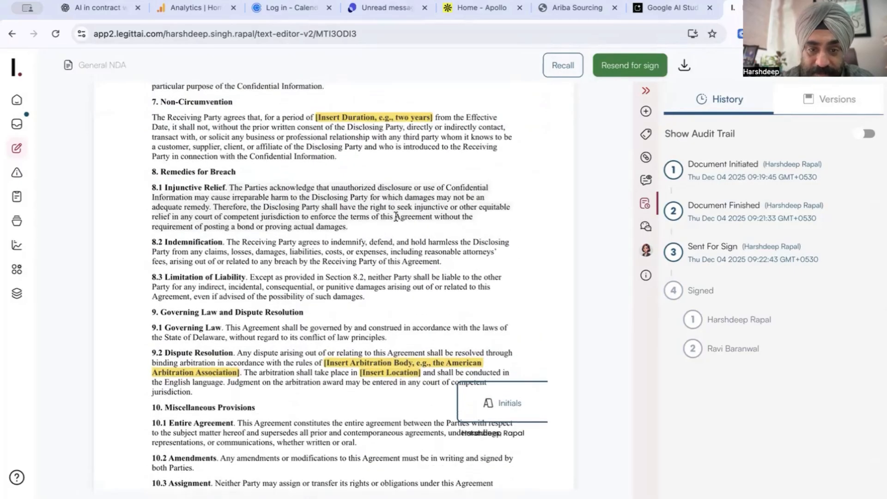
{"action": "scroll", "coordinate": [367, 228], "scroll_direction": "up", "scroll_amount": 5}
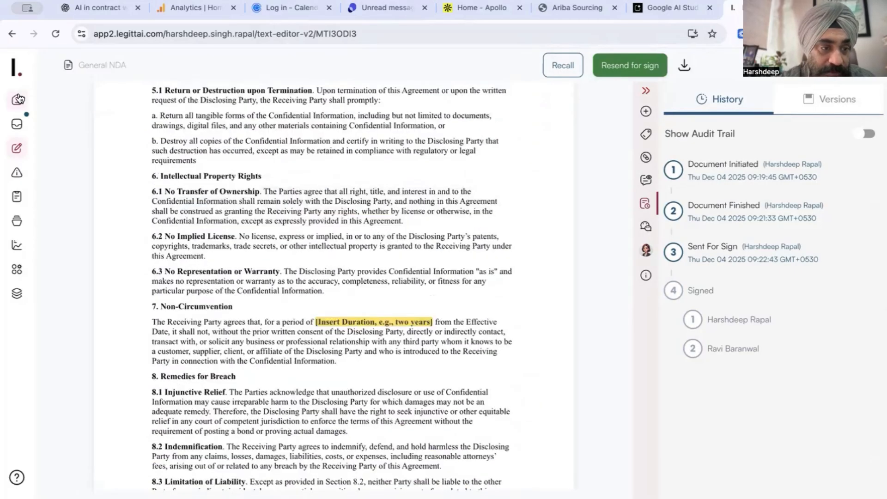
- Go to the inbox from the home page and open the pending General NDA for signing from its sign request
{"action": "left_click", "coordinate": [18, 100]}
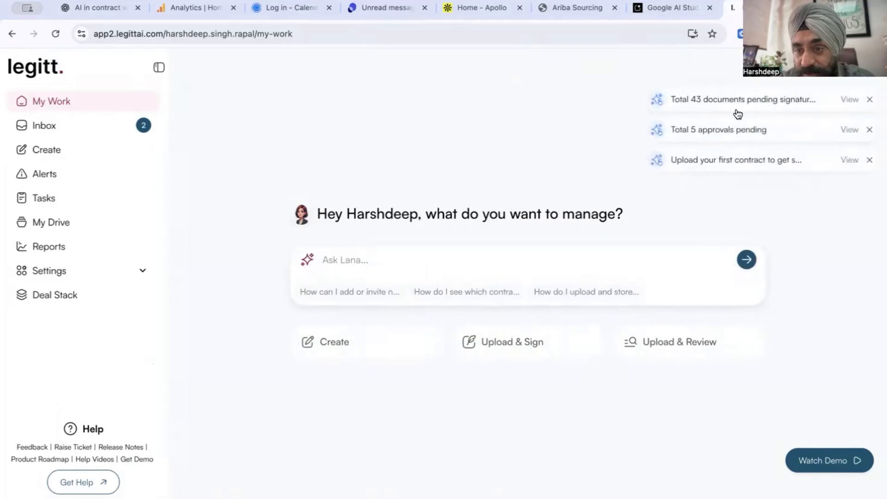
{"action": "left_click", "coordinate": [850, 100]}
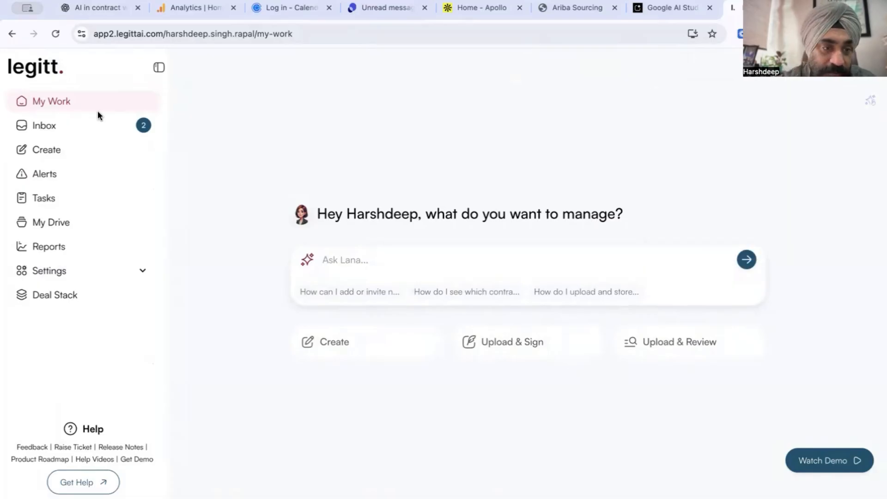
{"action": "left_click", "coordinate": [92, 124]}
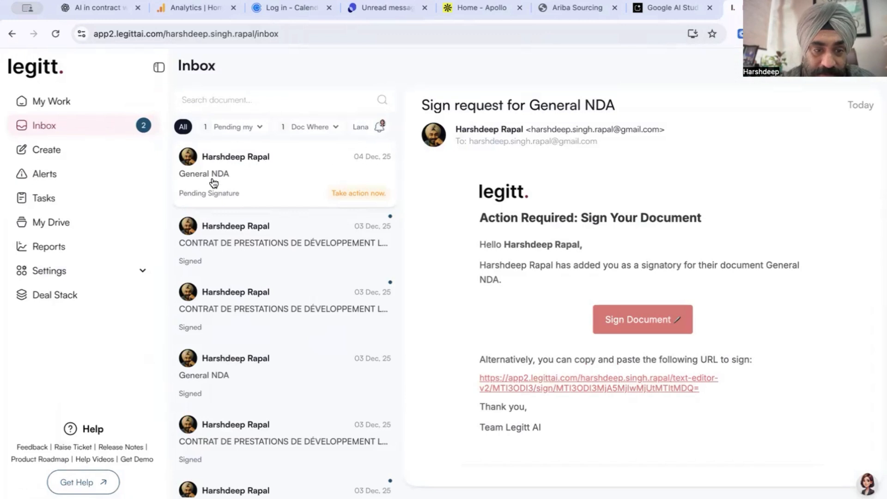
{"action": "left_click", "coordinate": [647, 320]}
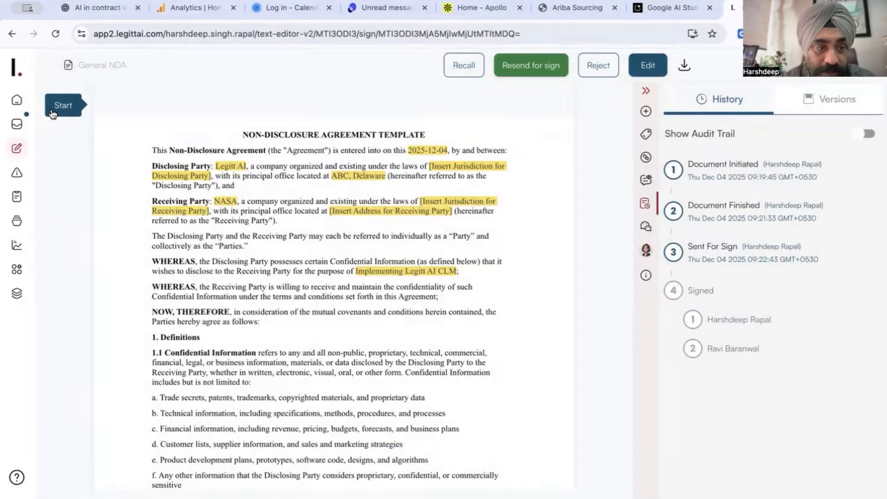
- Start signing and fill the initials field near clause 9.2 with typed initials in the third handwritten style
{"action": "left_click", "coordinate": [64, 107]}
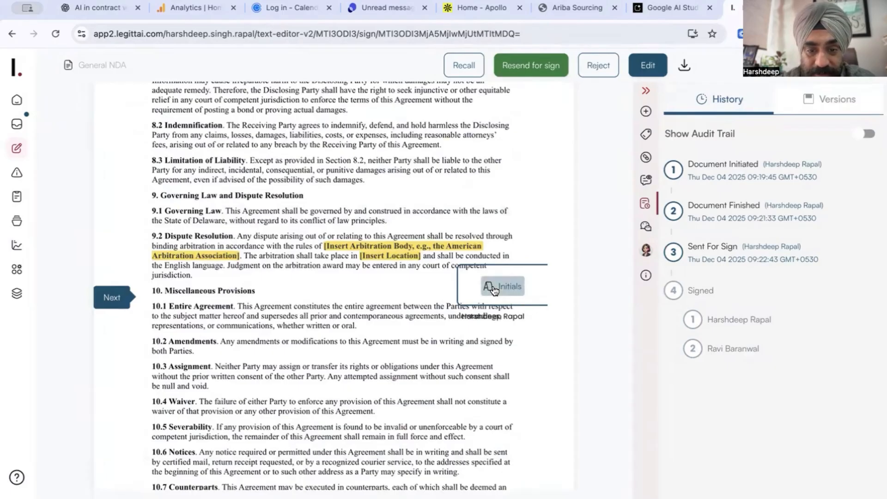
{"action": "left_click", "coordinate": [493, 289]}
{"action": "left_click", "coordinate": [346, 190]}
{"action": "left_click_drag", "start_coordinate": [385, 303], "coordinate": [451, 263]}
{"action": "left_click", "coordinate": [292, 191]}
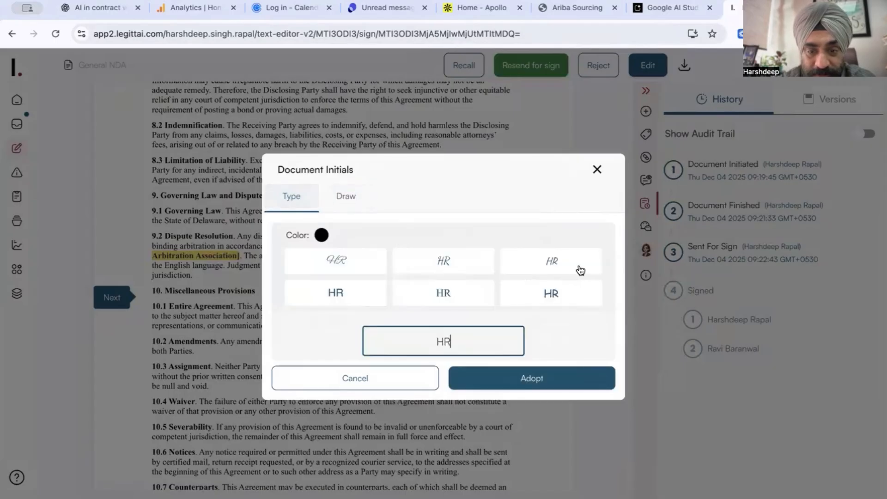
{"action": "left_click", "coordinate": [558, 272]}
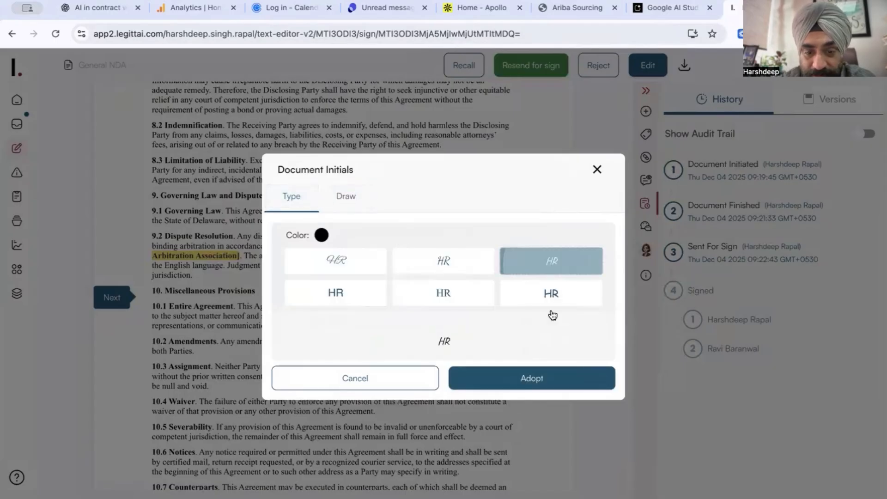
{"action": "left_click", "coordinate": [558, 377]}
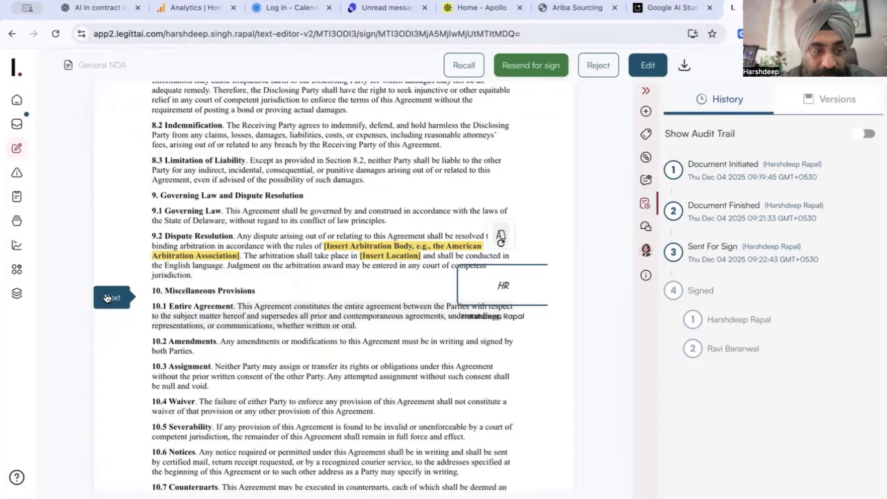
- Open the Disclosing Party signature field, choose the third handwritten style for the typed signature and set its color to #D02525
{"action": "left_click", "coordinate": [107, 298]}
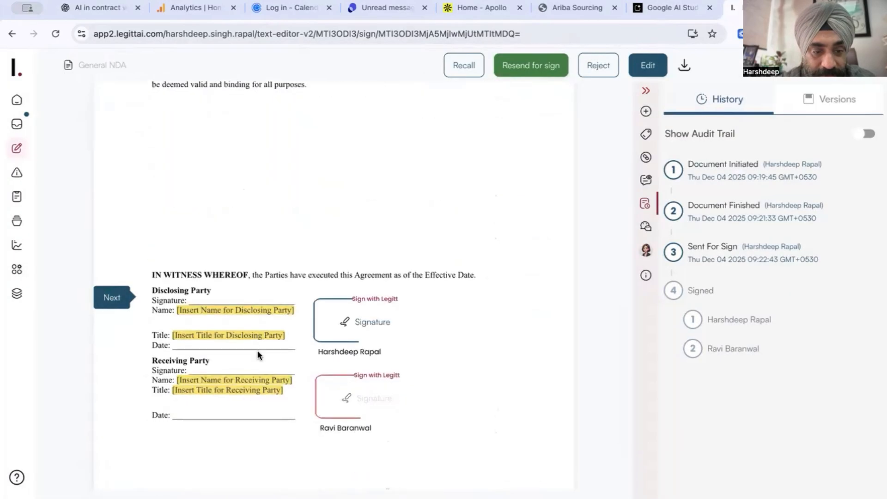
{"action": "left_click", "coordinate": [358, 327]}
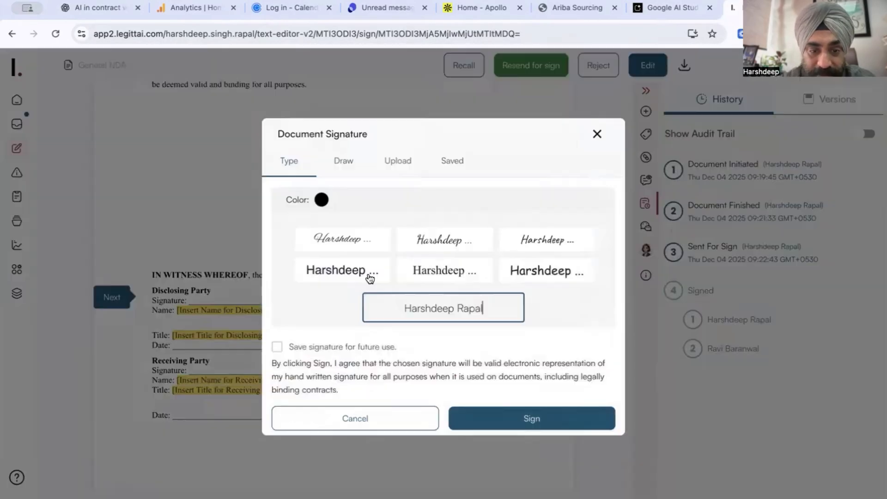
{"action": "left_click", "coordinate": [536, 240]}
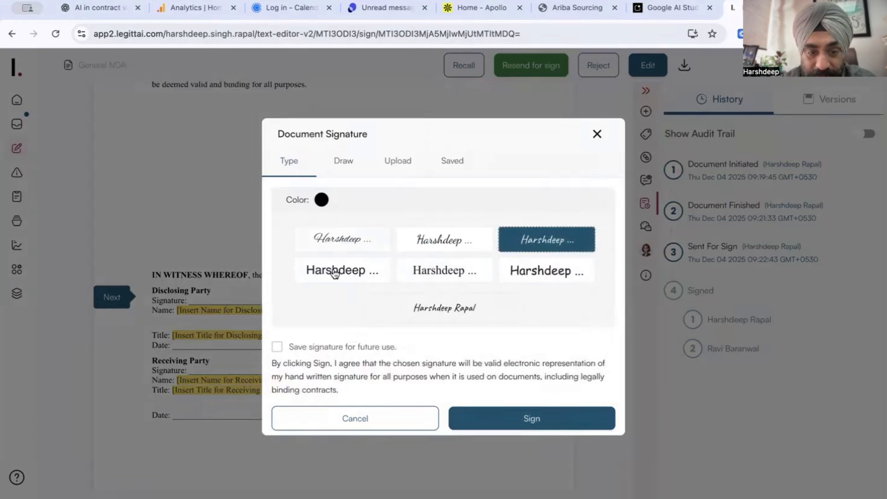
{"action": "left_click", "coordinate": [320, 202]}
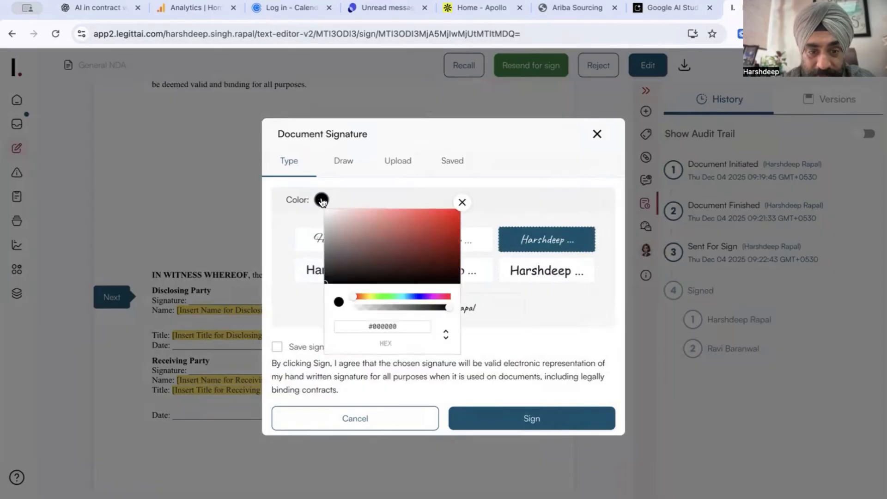
{"action": "left_click", "coordinate": [436, 223]}
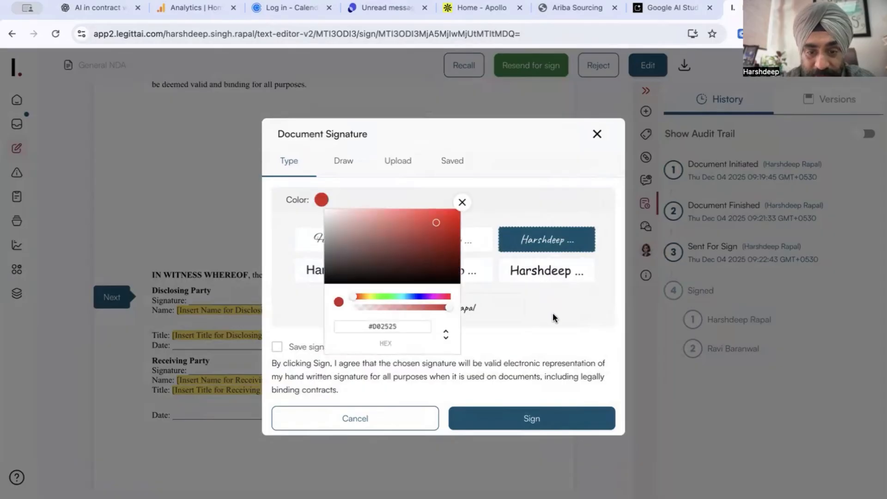
{"action": "left_click", "coordinate": [461, 202]}
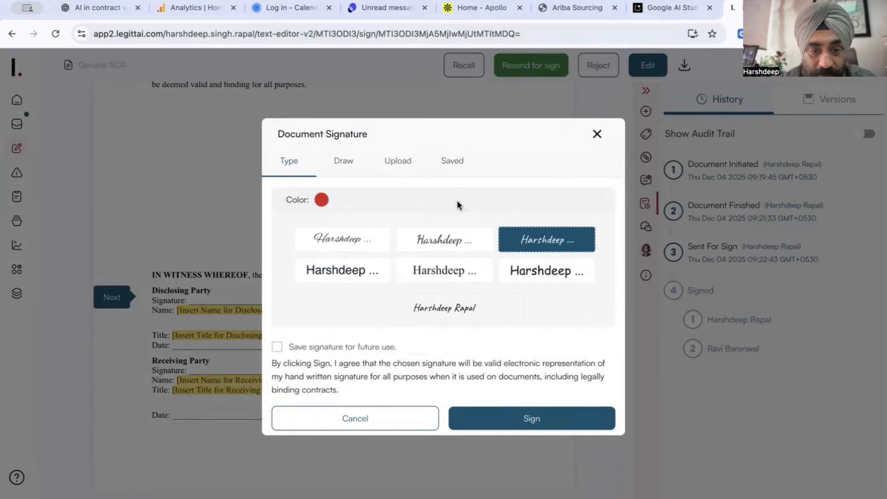
- Try drawing a signature by hand and look at the options for uploading an image or using a saved signature
{"action": "left_click", "coordinate": [343, 160]}
{"action": "mouse_move", "coordinate": [357, 256]}
{"action": "left_mouse_down"}
{"action": "mouse_move", "coordinate": [360, 224]}
{"action": "mouse_move", "coordinate": [460, 247]}
{"action": "left_mouse_up"}
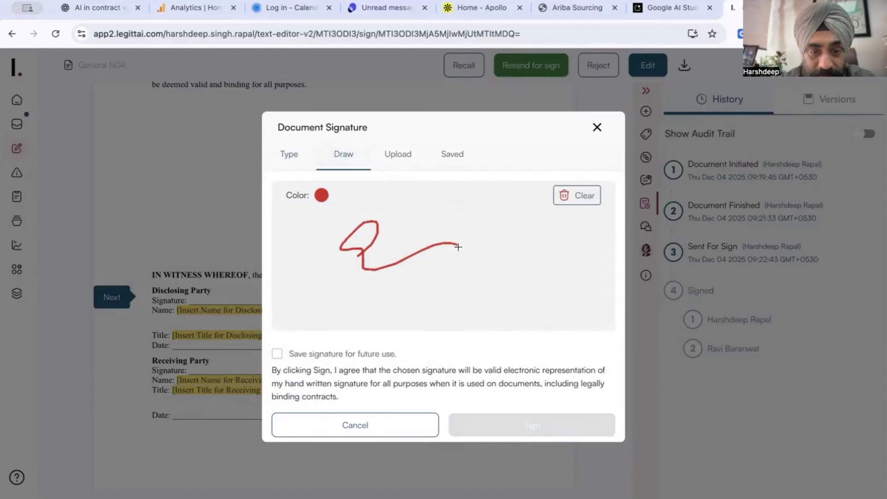
{"action": "left_click", "coordinate": [397, 155]}
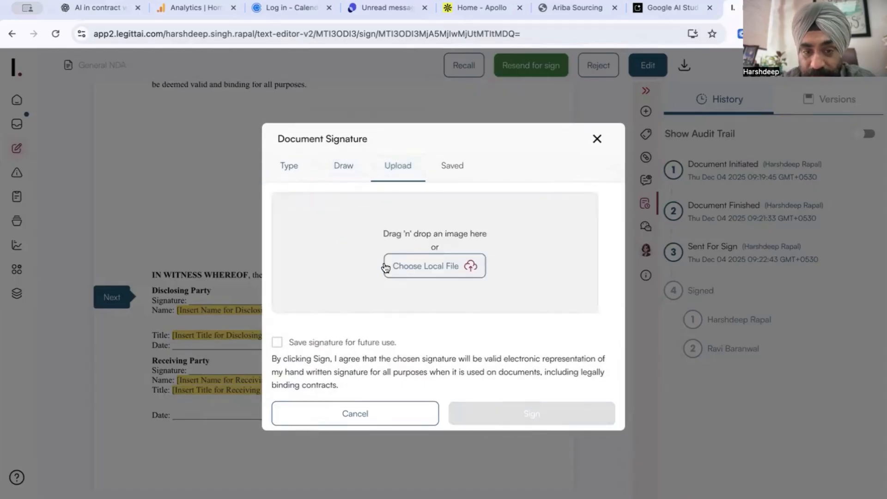
{"action": "left_click", "coordinate": [446, 165]}
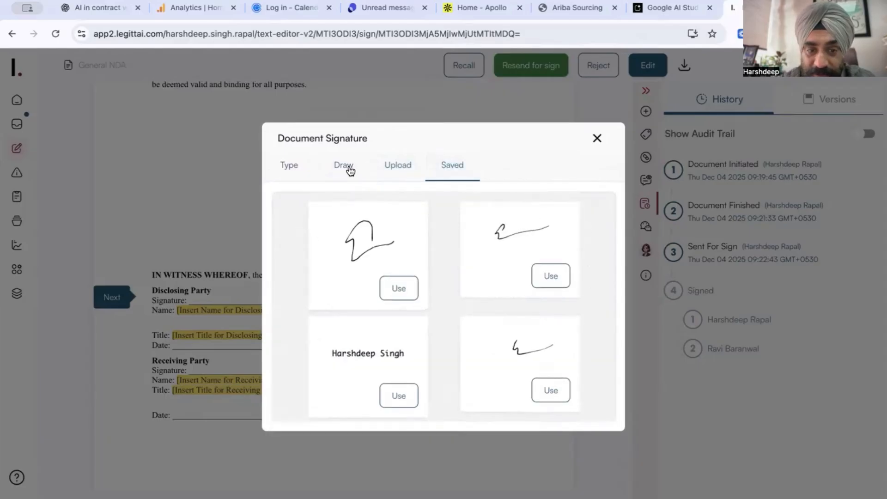
- Return to the typed signature and sign the Disclosing Party field with it
{"action": "left_click", "coordinate": [291, 166]}
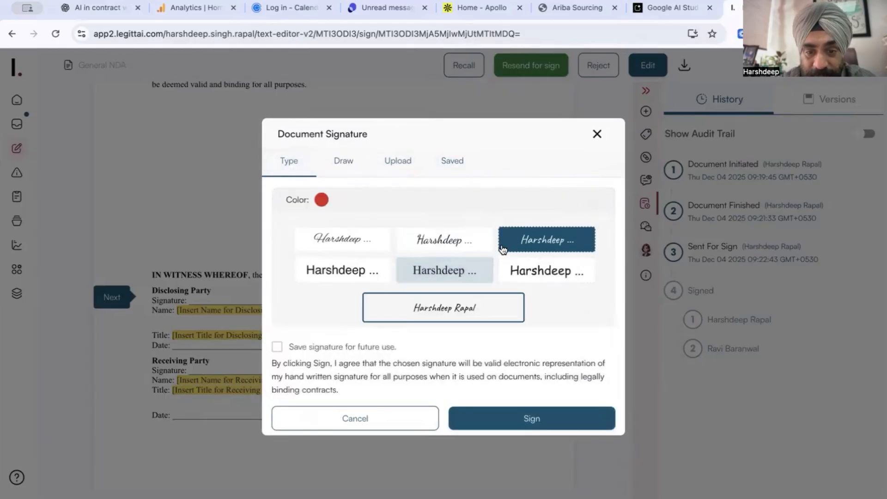
{"action": "left_click", "coordinate": [531, 424]}
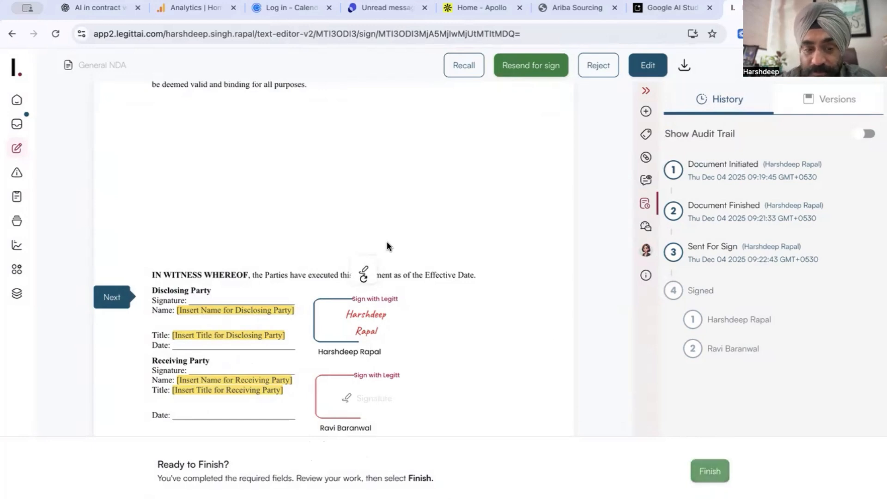
- Review the signature block and finish signing the NDA as the first signatory
{"action": "scroll", "coordinate": [388, 246], "scroll_direction": "up", "scroll_amount": 2}
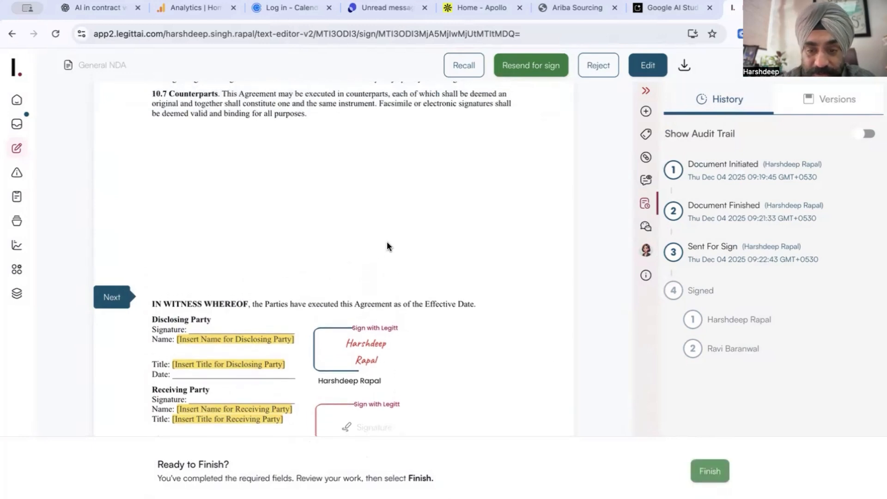
{"action": "scroll", "coordinate": [387, 246], "scroll_direction": "down", "scroll_amount": 3}
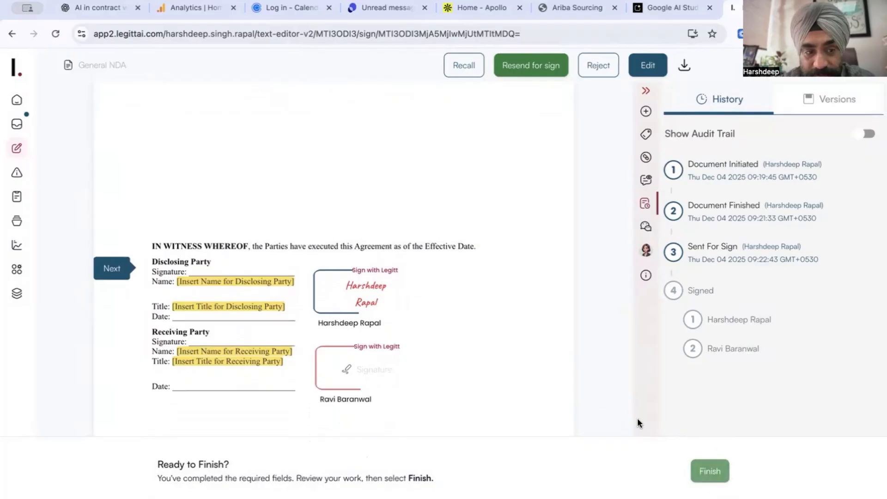
{"action": "left_click", "coordinate": [709, 471]}
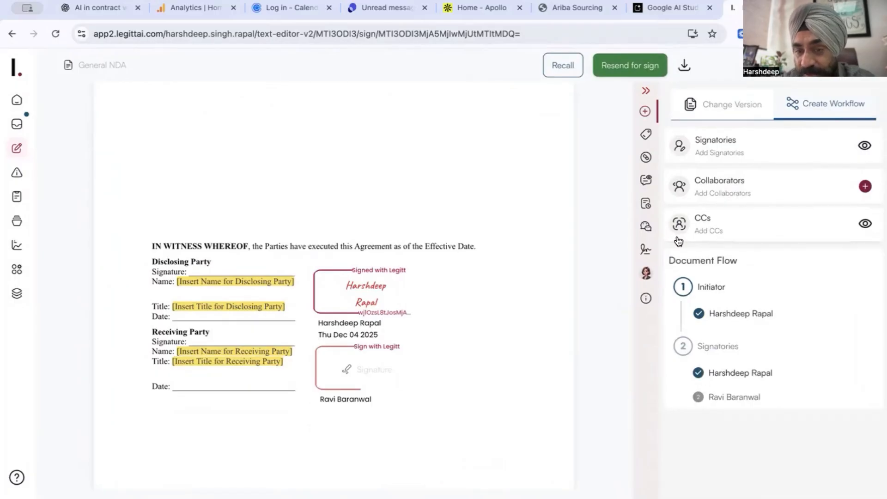
- Check the document's signing history and signature certificate, highlighting the certificate ID above the first signatory's signature
{"action": "left_click", "coordinate": [646, 203]}
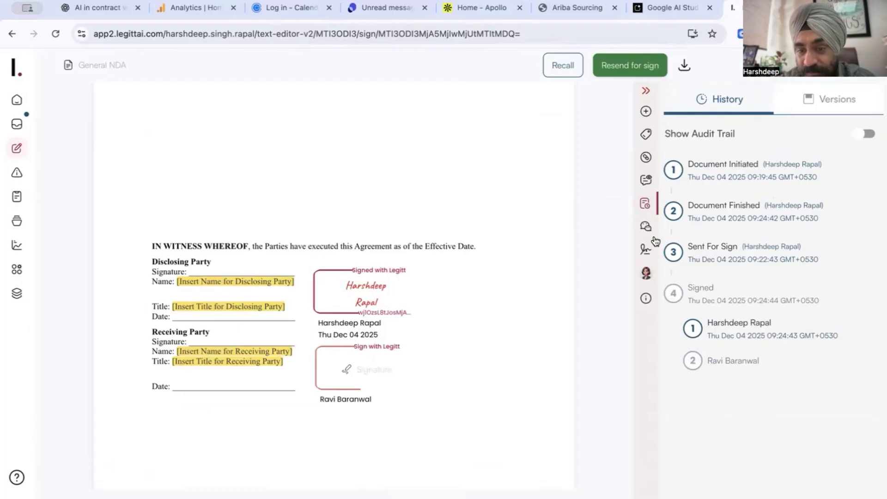
{"action": "left_click", "coordinate": [645, 249]}
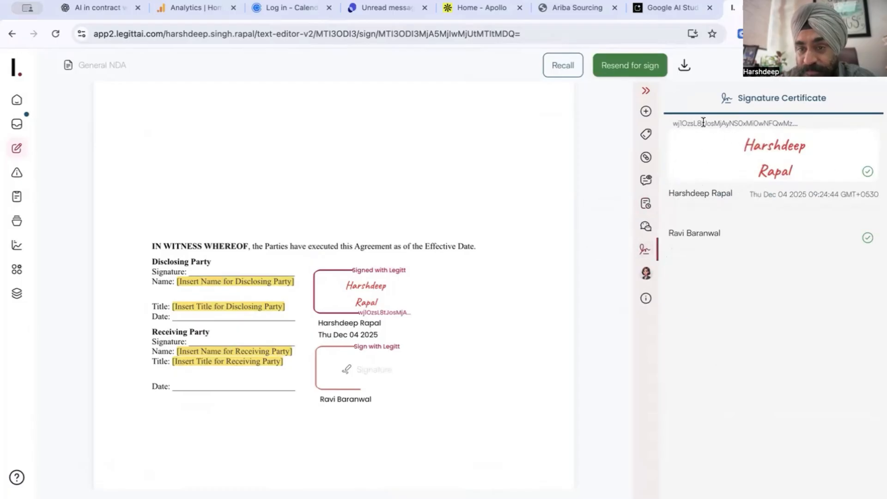
{"action": "left_click_drag", "start_coordinate": [673, 125], "coordinate": [797, 127]}
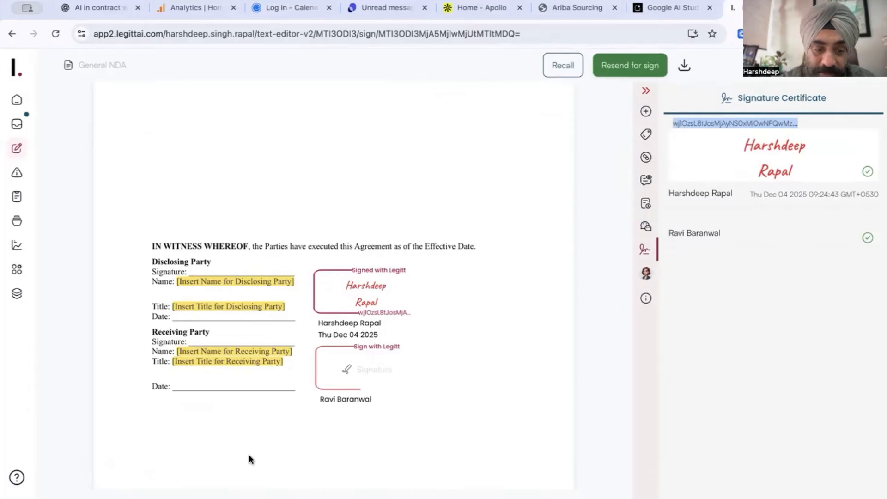
{"action": "scroll", "coordinate": [366, 410], "scroll_direction": "up", "scroll_amount": 1}
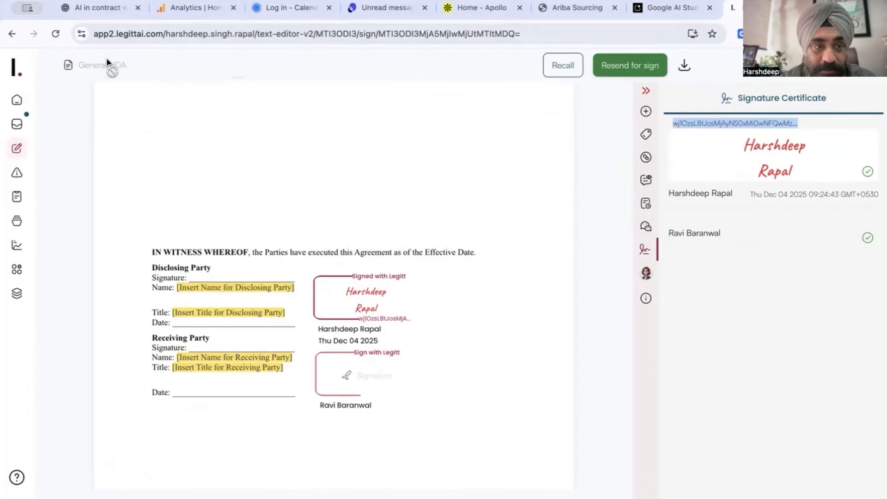
- Reload the signed NDA and examine its signature block, the initials near clause 9.2 and the preceding clauses
{"action": "left_click", "coordinate": [55, 34]}
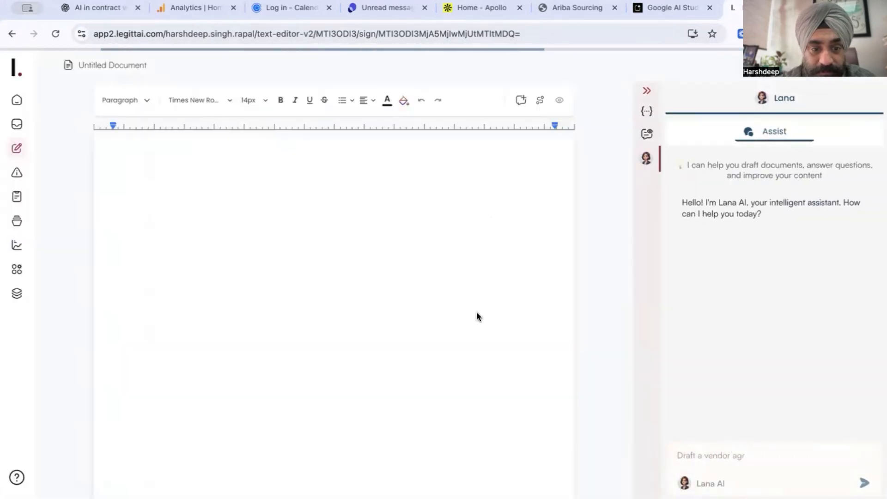
{"action": "scroll", "coordinate": [476, 311], "scroll_direction": "down", "scroll_amount": 10}
{"action": "scroll", "coordinate": [477, 312], "scroll_direction": "down", "scroll_amount": 15}
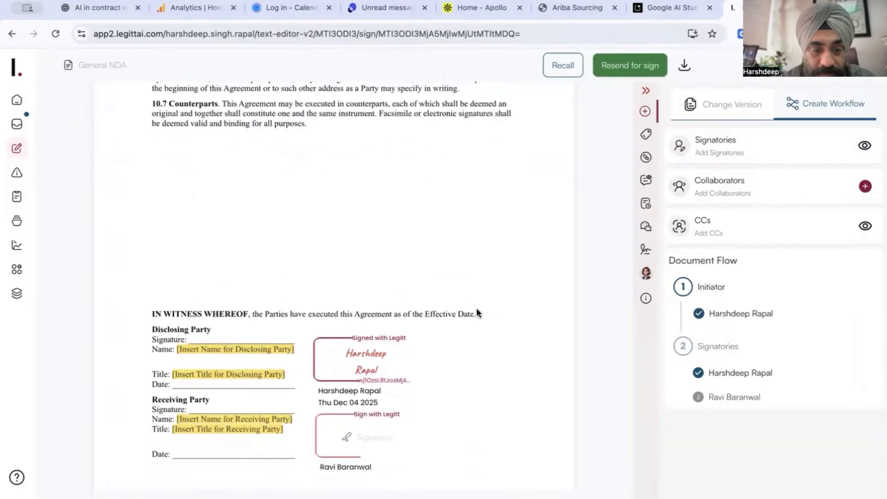
{"action": "scroll", "coordinate": [476, 307], "scroll_direction": "down", "scroll_amount": 2}
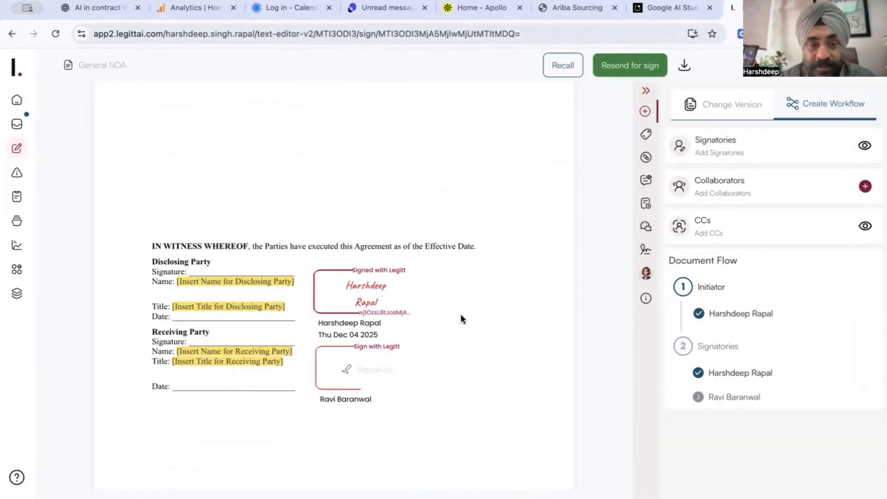
{"action": "scroll", "coordinate": [461, 315], "scroll_direction": "up", "scroll_amount": 10}
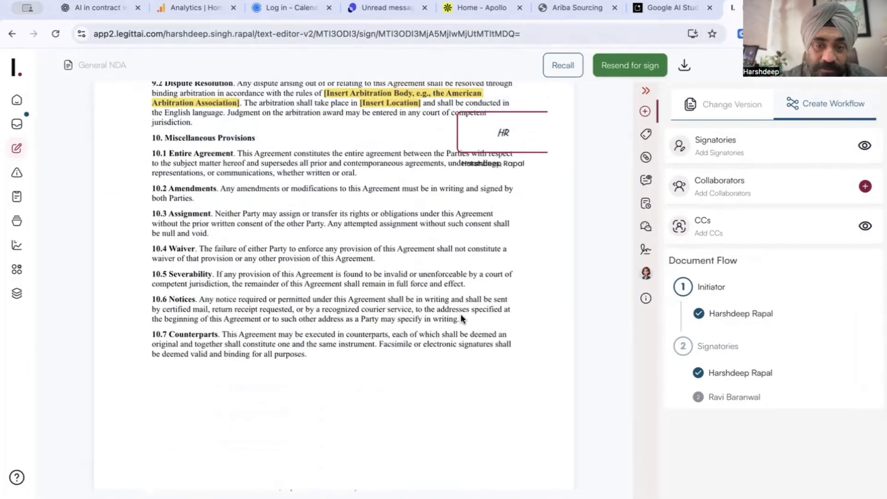
{"action": "scroll", "coordinate": [461, 314], "scroll_direction": "up", "scroll_amount": 7}
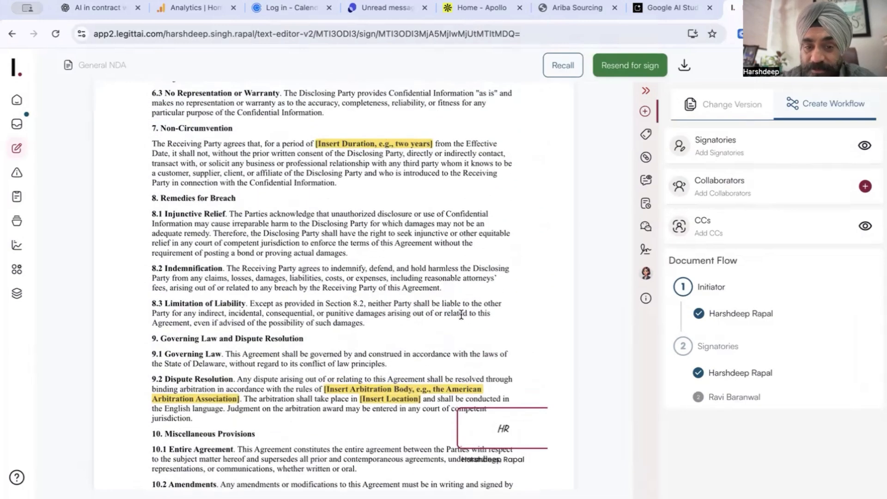
{"action": "scroll", "coordinate": [461, 315], "scroll_direction": "up", "scroll_amount": 3}
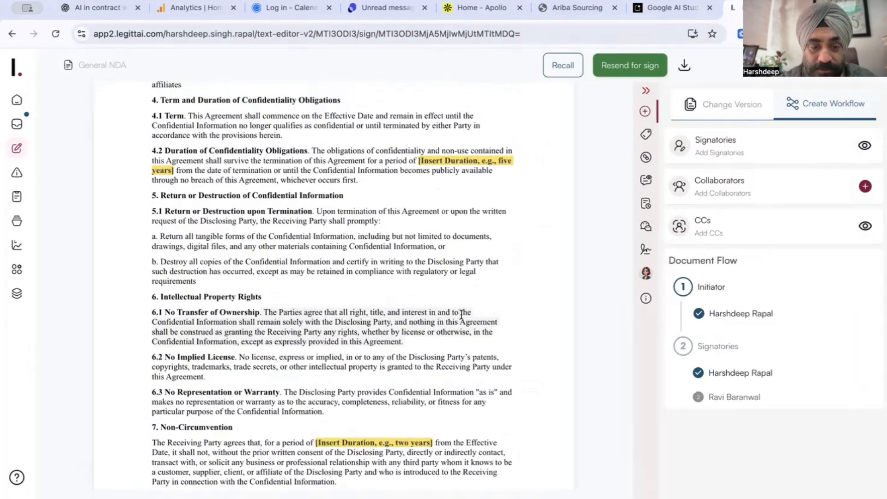
{"action": "scroll", "coordinate": [461, 315], "scroll_direction": "up", "scroll_amount": 1}
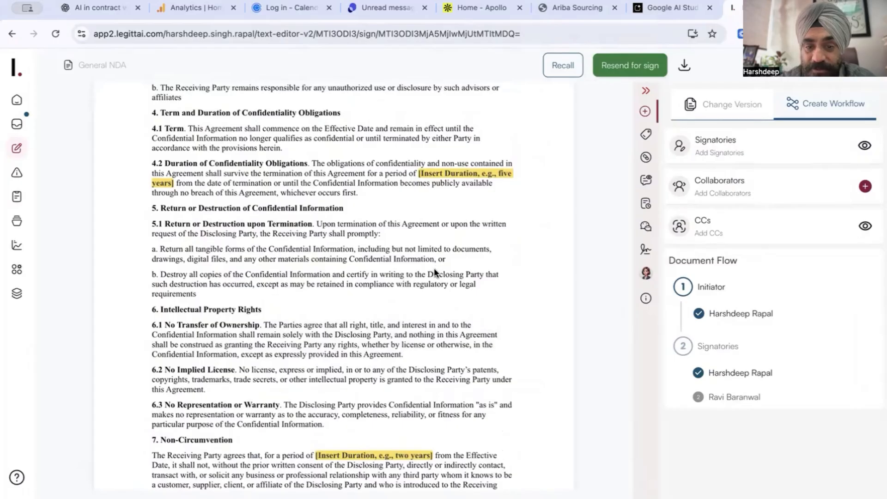